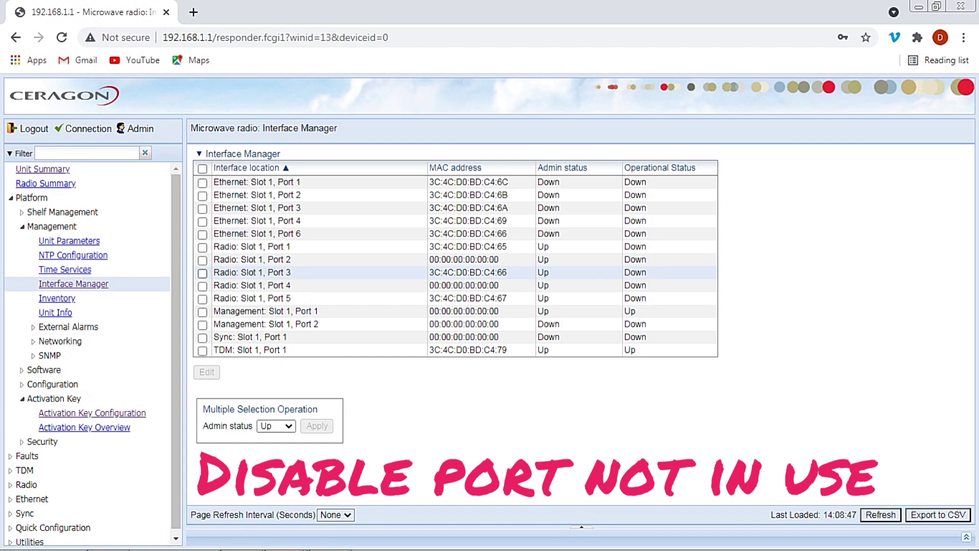
# Step: Set the admin status of Radio Slot 1 Ports 3, 4 and 5 to Down, and clear the remaining row selection
pyautogui.click(203, 273)
pyautogui.click(203, 285)
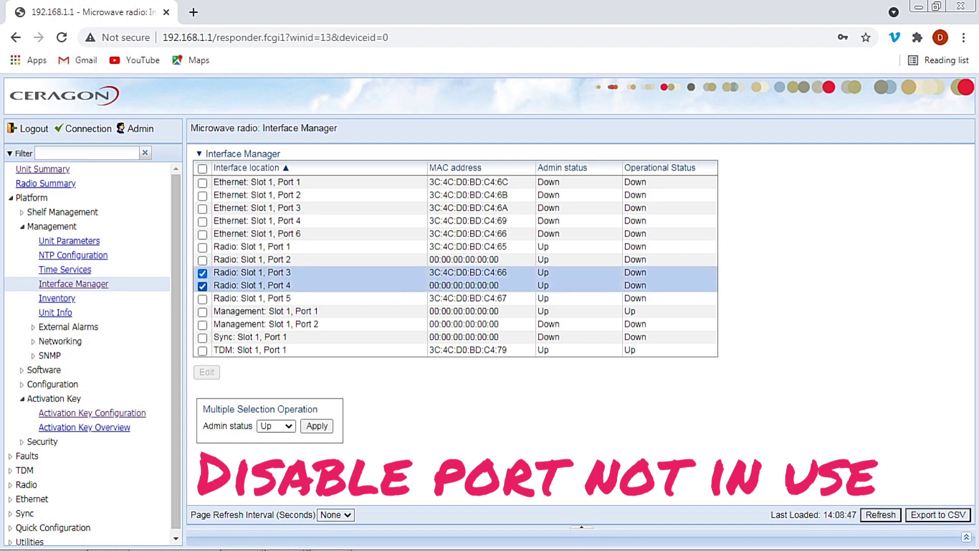
pyautogui.click(202, 299)
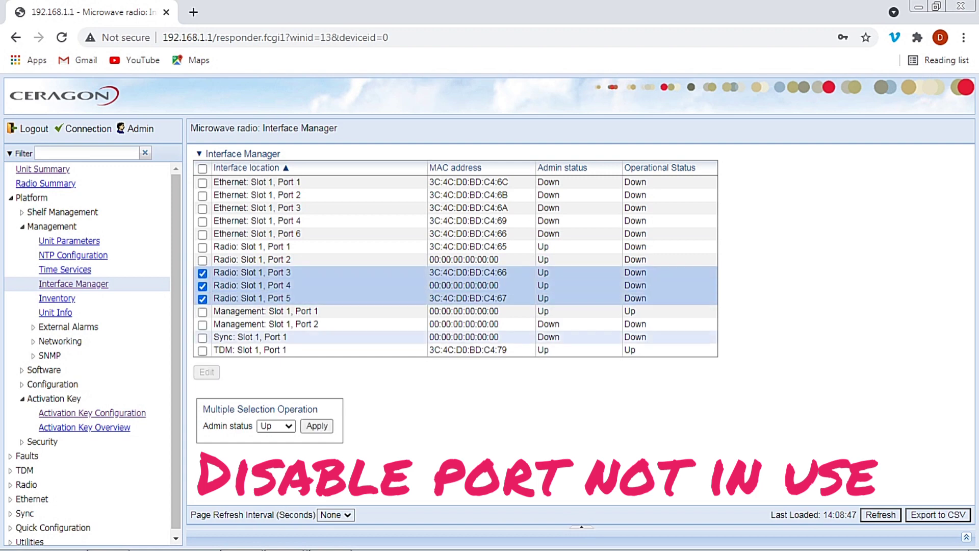
pyautogui.click(276, 426)
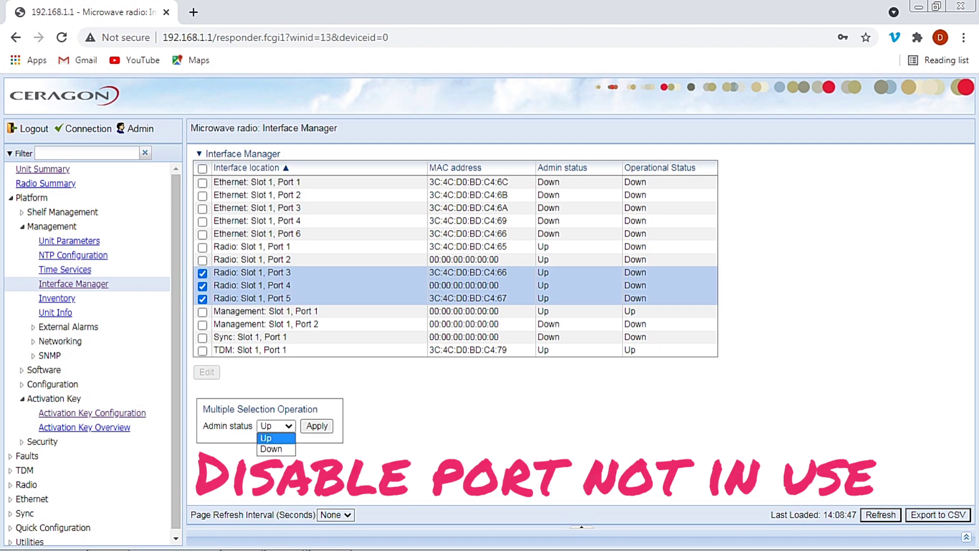
pyautogui.press('Return')
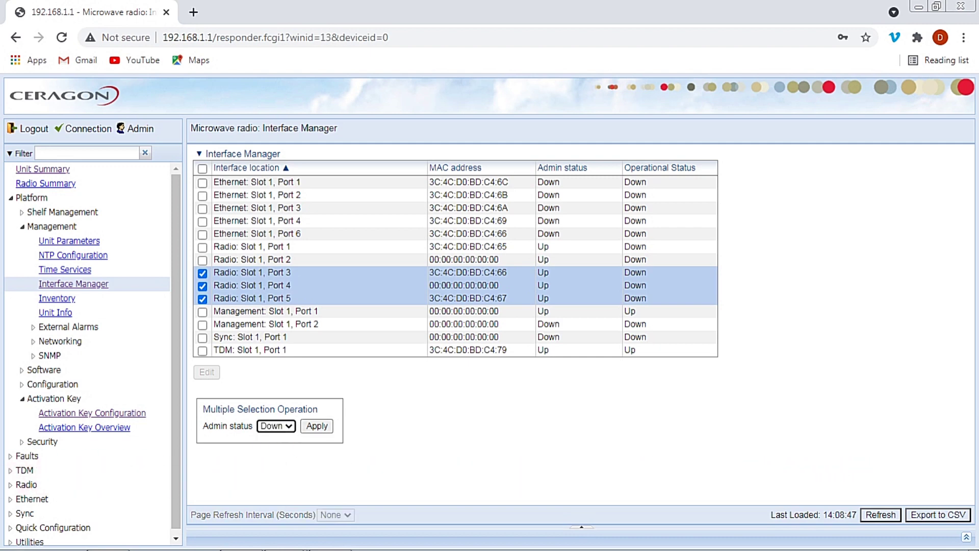
pyautogui.click(316, 426)
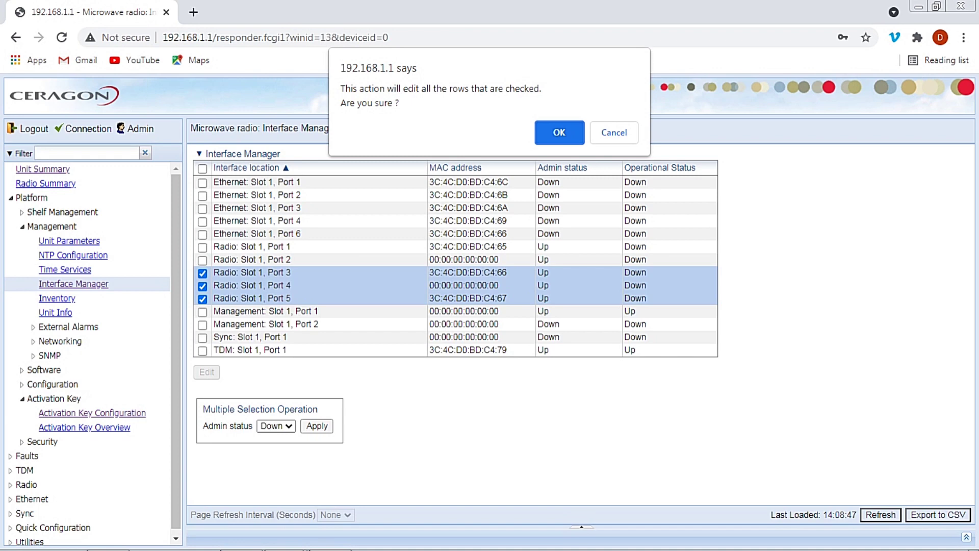
pyautogui.press('Return')
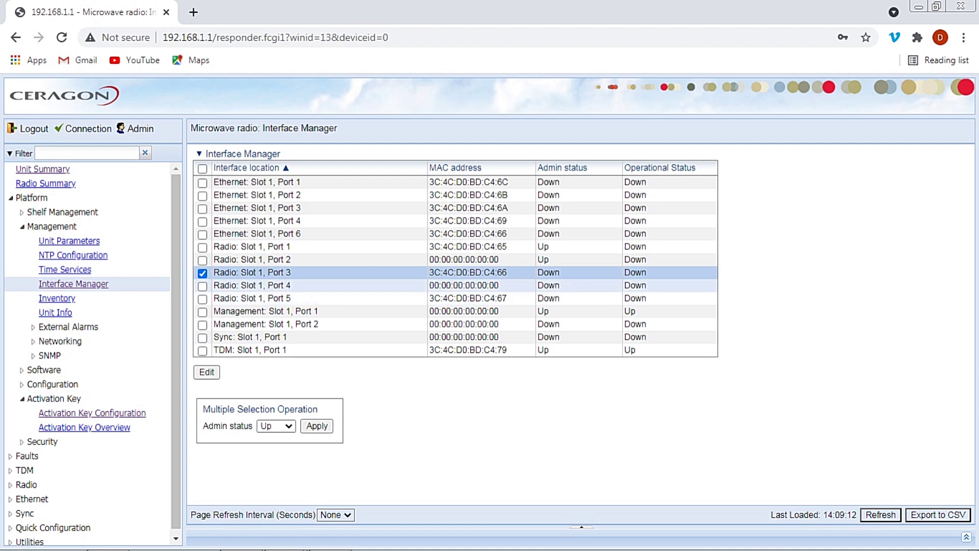
pyautogui.click(203, 273)
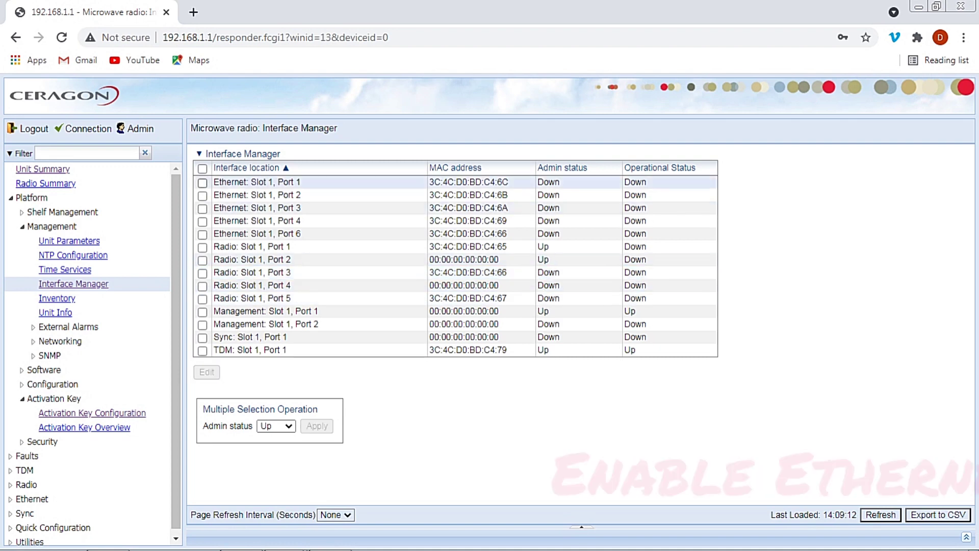
# Step: Set the admin status of Ethernet Slot 1 Ports 1 and 2 to Up and confirm the change
pyautogui.click(202, 182)
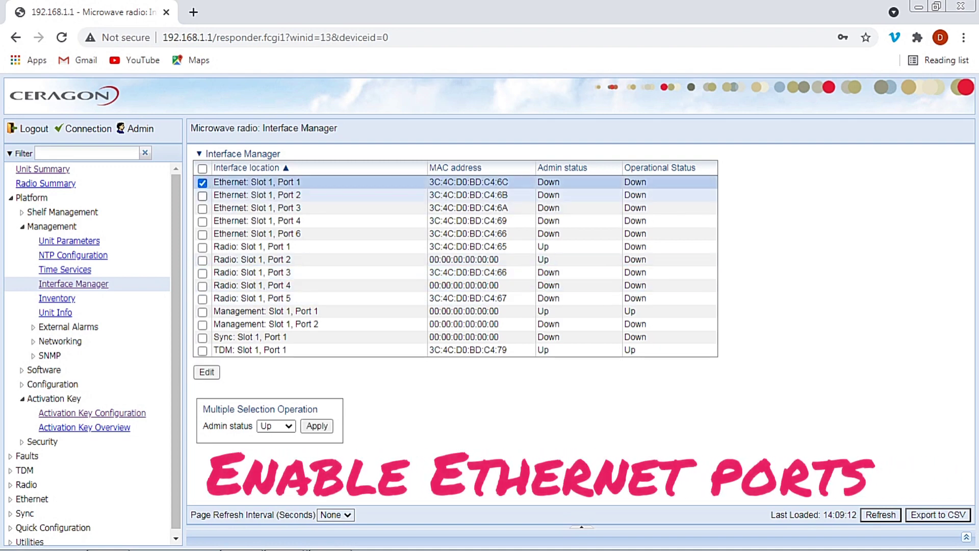
pyautogui.click(202, 196)
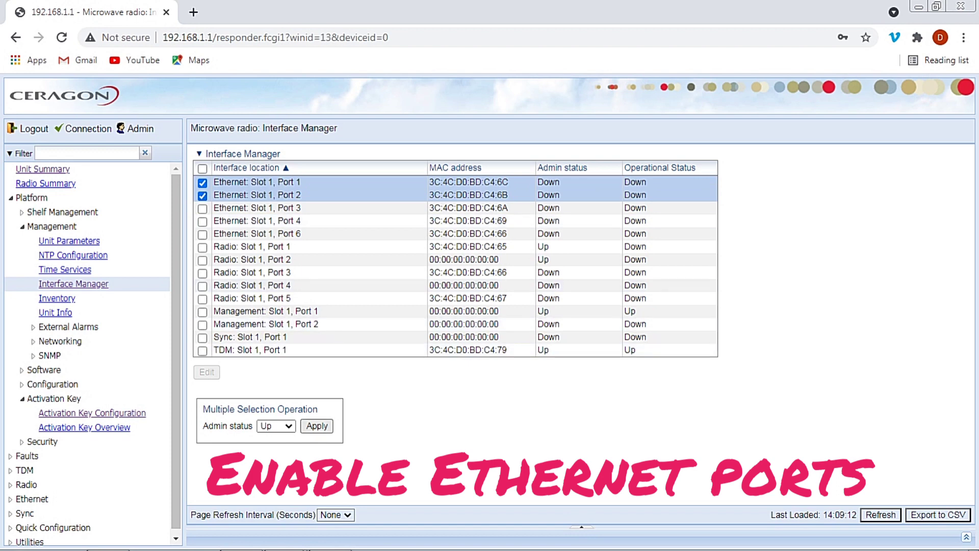
pyautogui.click(317, 425)
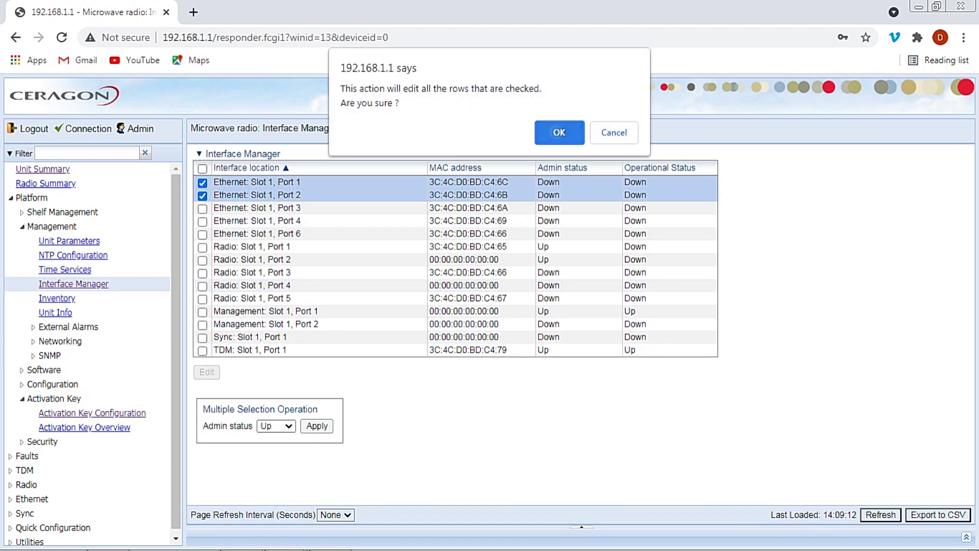
pyautogui.click(560, 132)
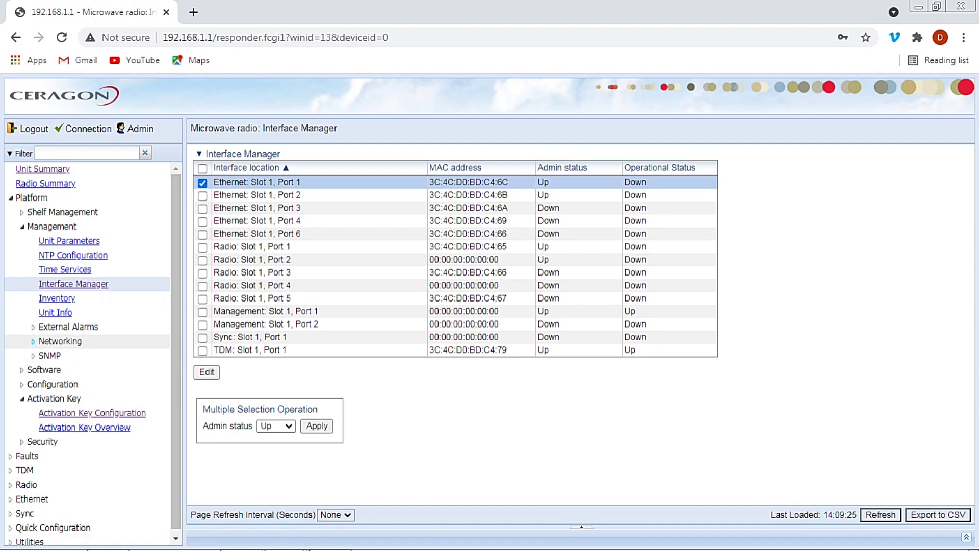
# Step: Change the unit's IPv4 address to 192.168.1.2 in the local networking configuration and apply it
pyautogui.click(59, 341)
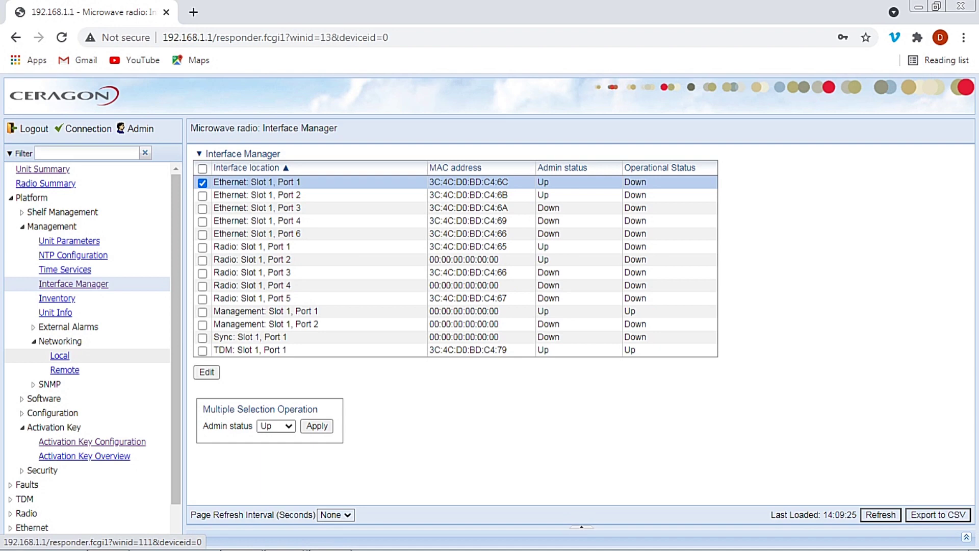
pyautogui.click(60, 356)
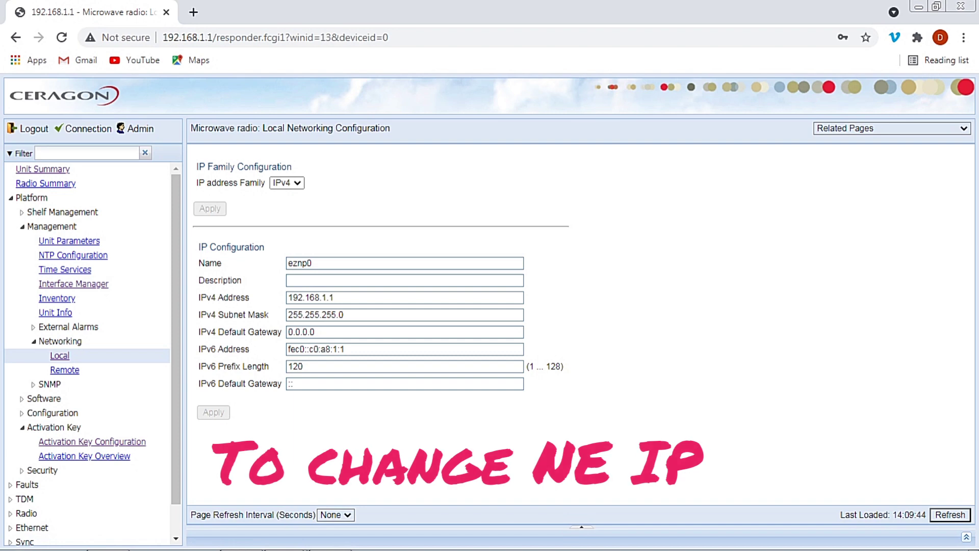
pyautogui.click(333, 298)
pyautogui.press('BackSpace')
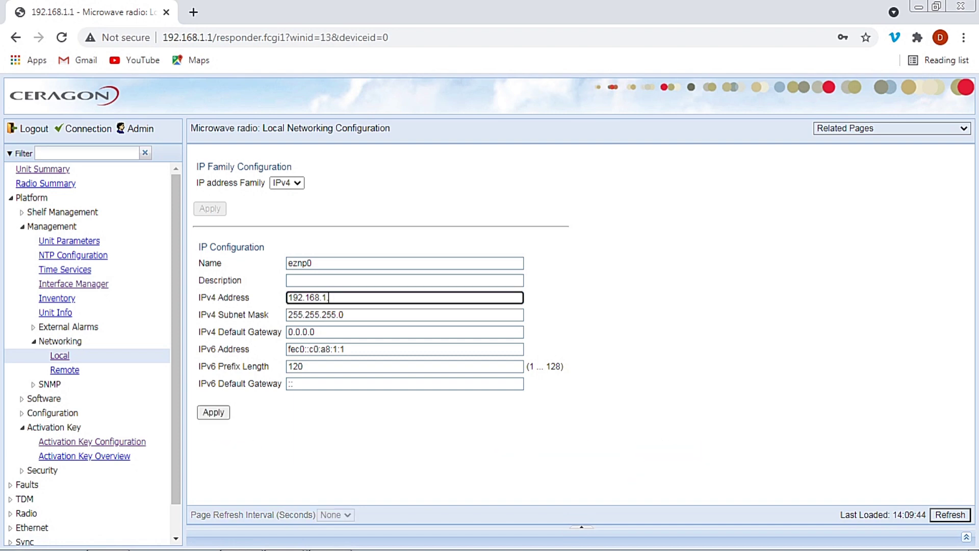
pyautogui.write('2')
pyautogui.click(213, 413)
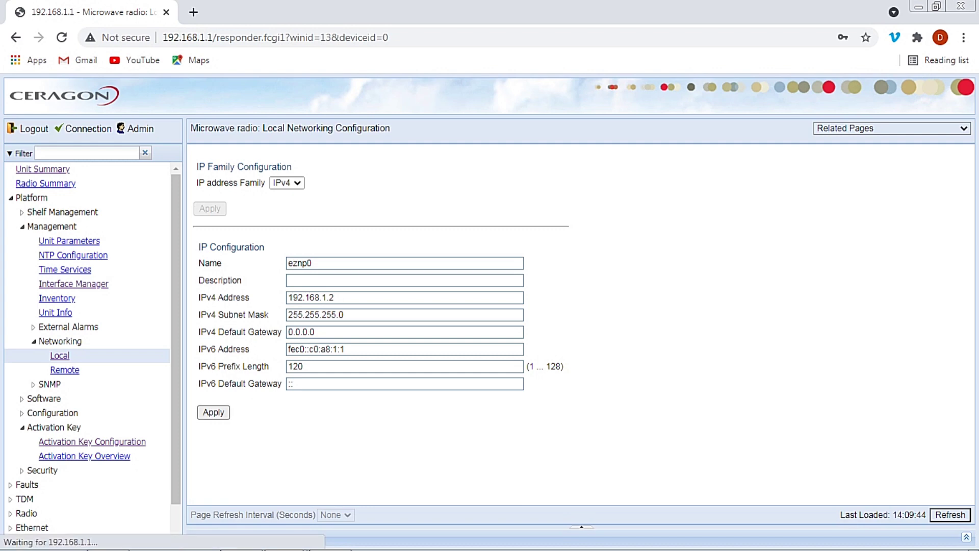
pyautogui.hotkey('ctrl', 'l')
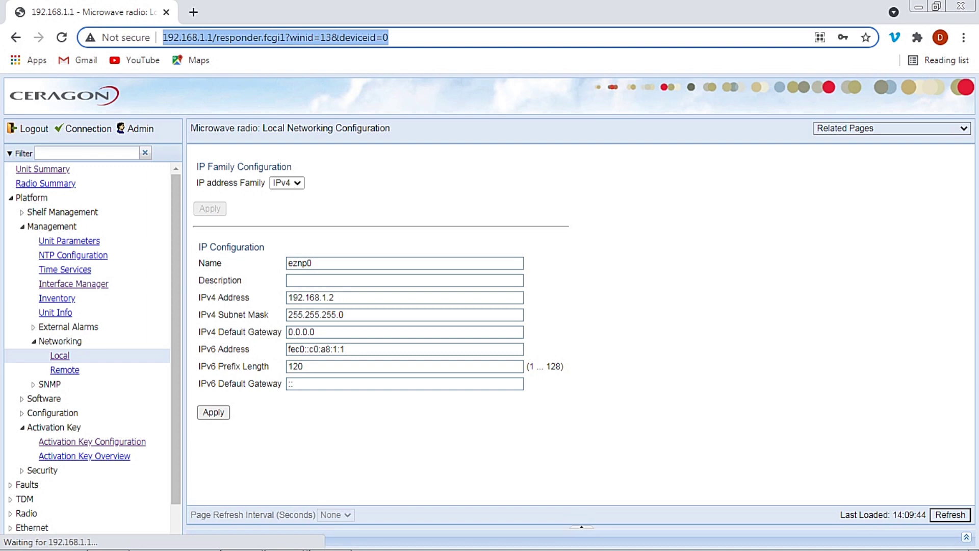
pyautogui.press('BackSpace')
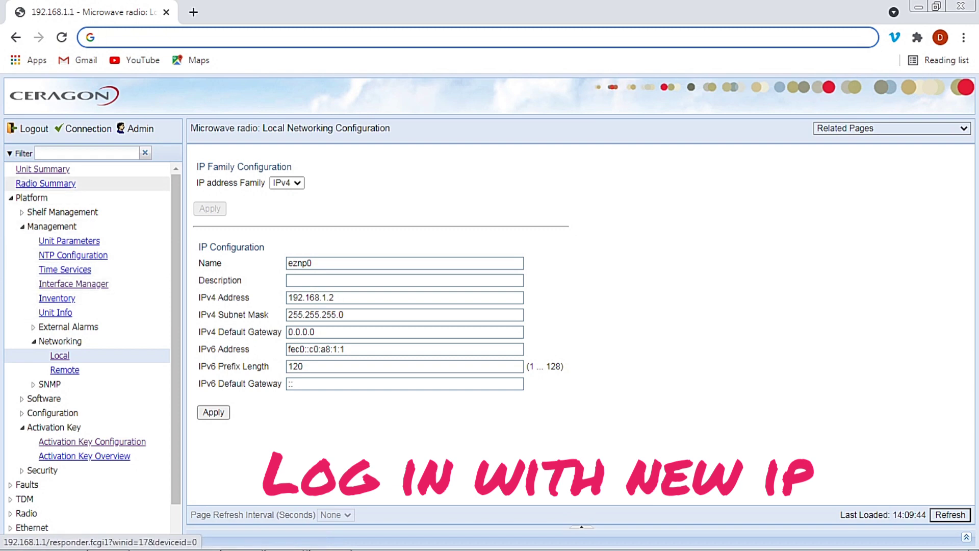
pyautogui.click(45, 183)
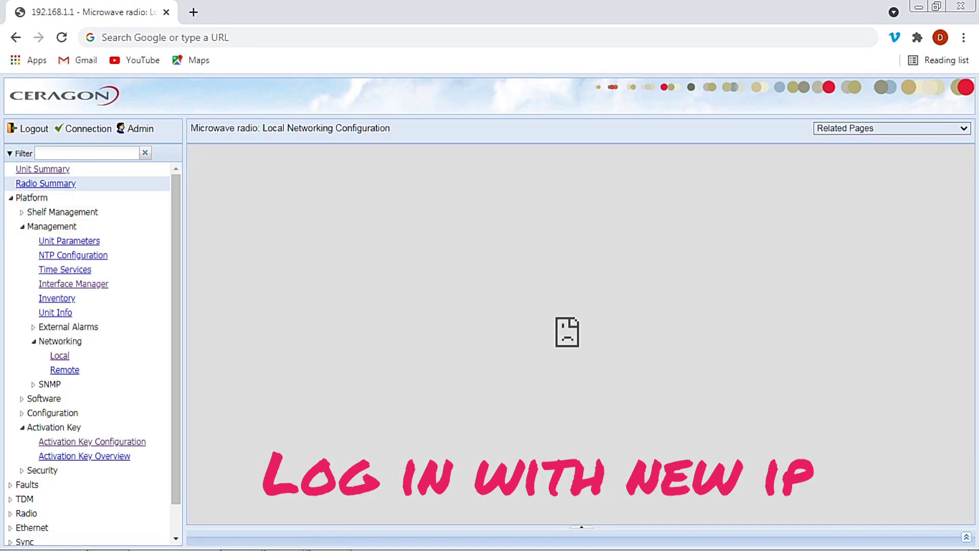
# Step: Load the radio's login page at 192.168.1.2 in a new browser tab
pyautogui.click(193, 13)
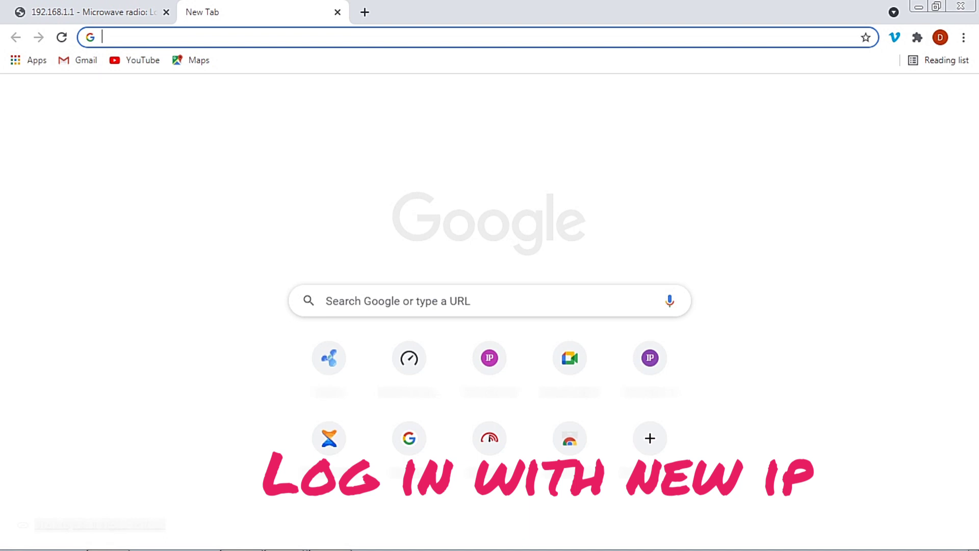
pyautogui.write('10.155.166.13:31943')
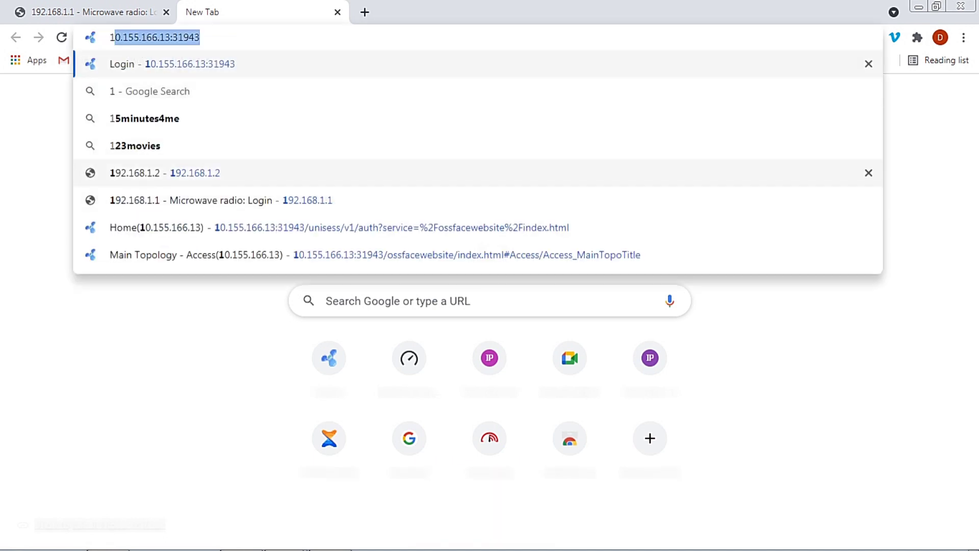
pyautogui.click(165, 173)
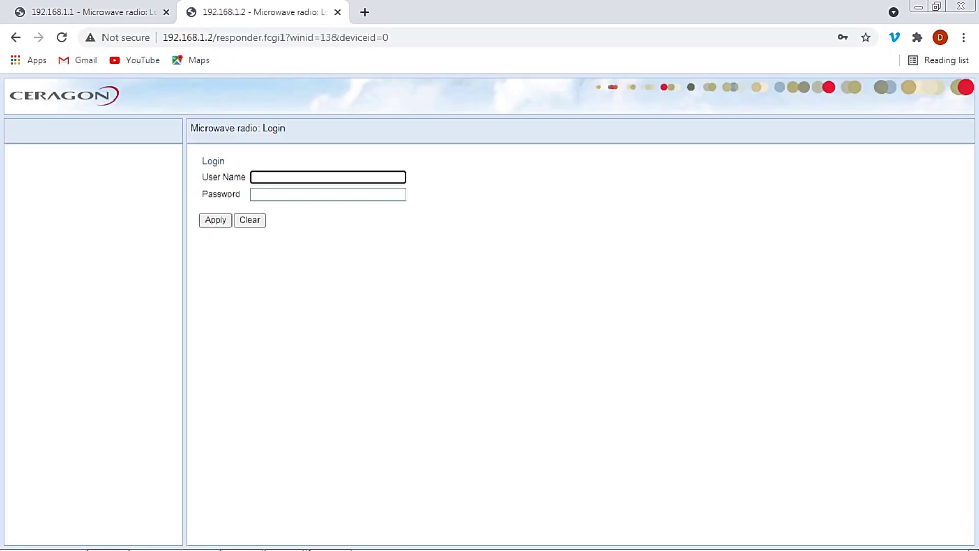
# Step: Log in to the radio with the user name admin and the saved account password
pyautogui.write('ad')
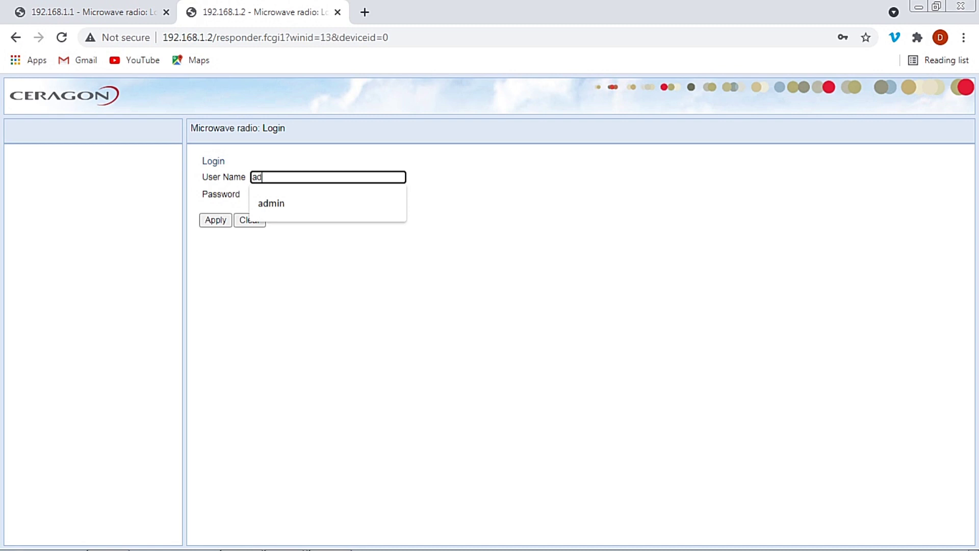
pyautogui.press('Down')
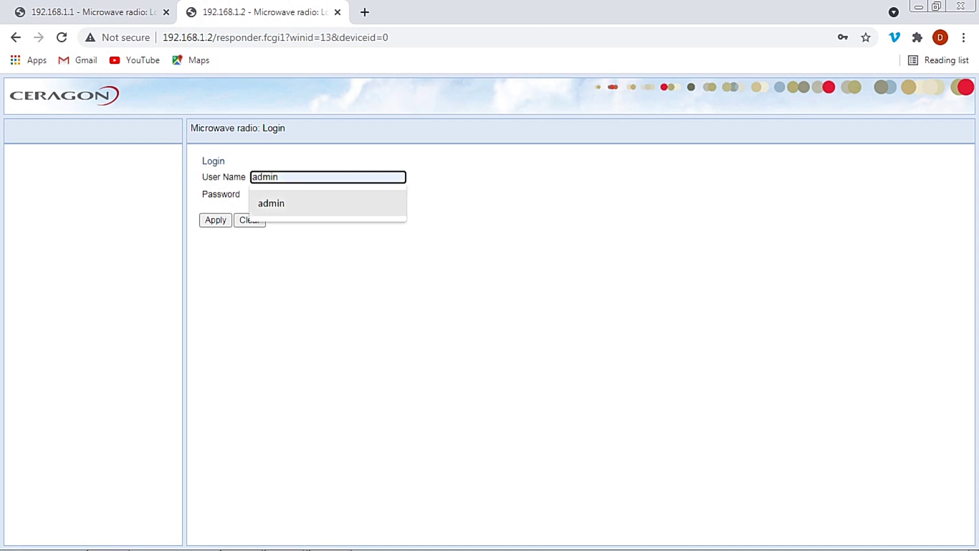
pyautogui.press('Return')
pyautogui.press('Tab')
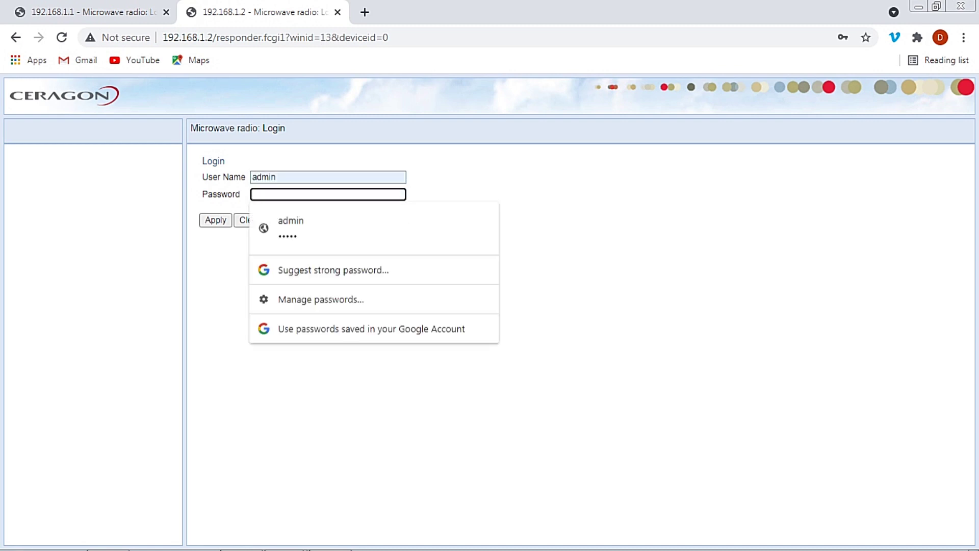
pyautogui.press('Down')
pyautogui.press('Return')
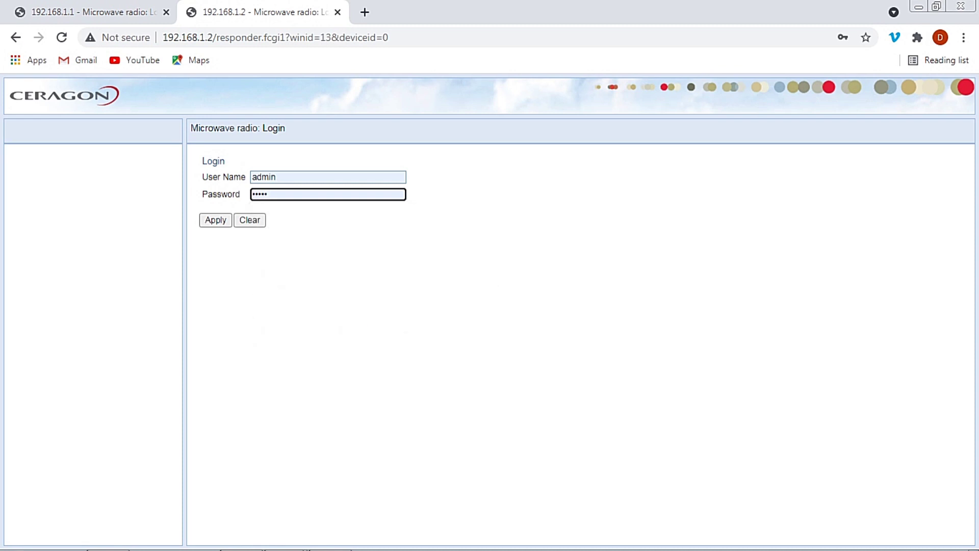
pyautogui.press('Return')
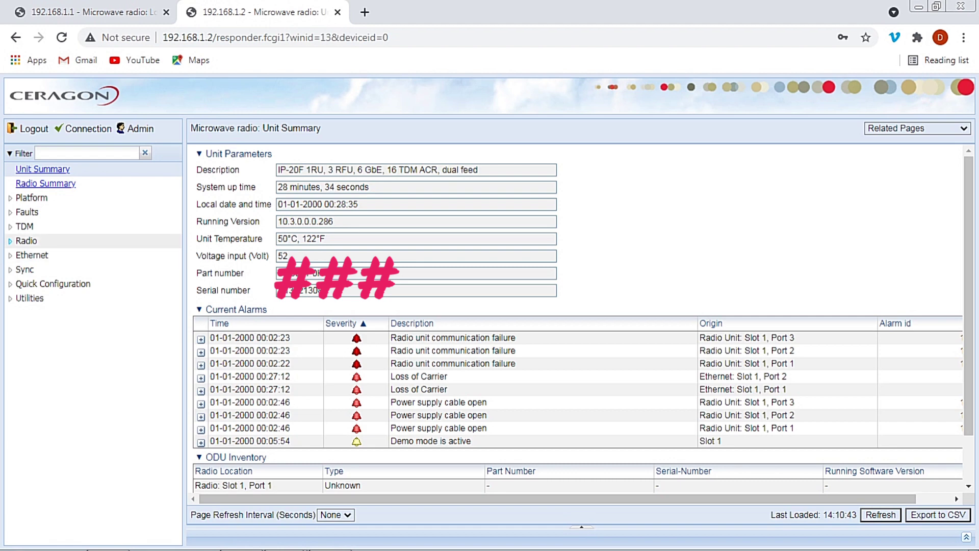
# Step: Open the radio parameters of Radio Slot 1, Port 1 for editing
pyautogui.click(25, 240)
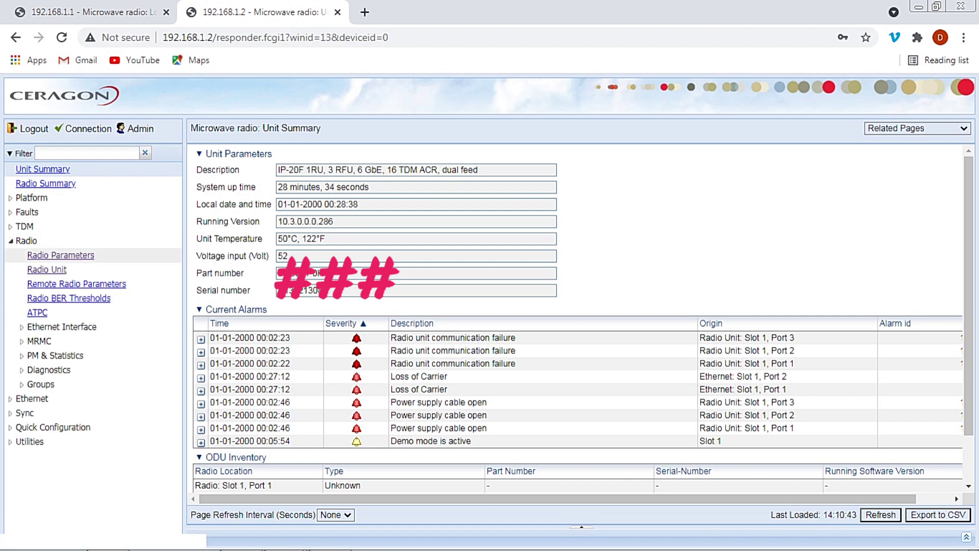
pyautogui.click(61, 255)
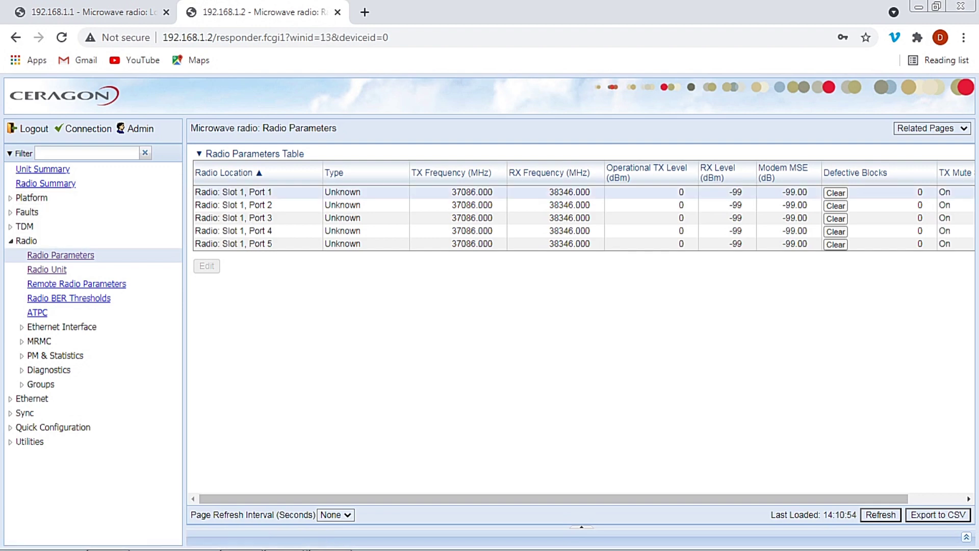
pyautogui.click(234, 192)
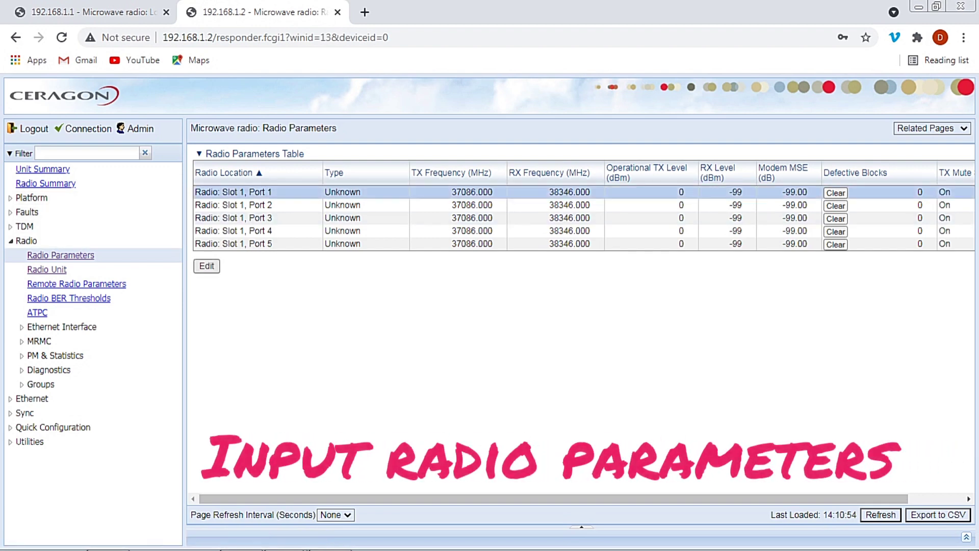
pyautogui.click(206, 266)
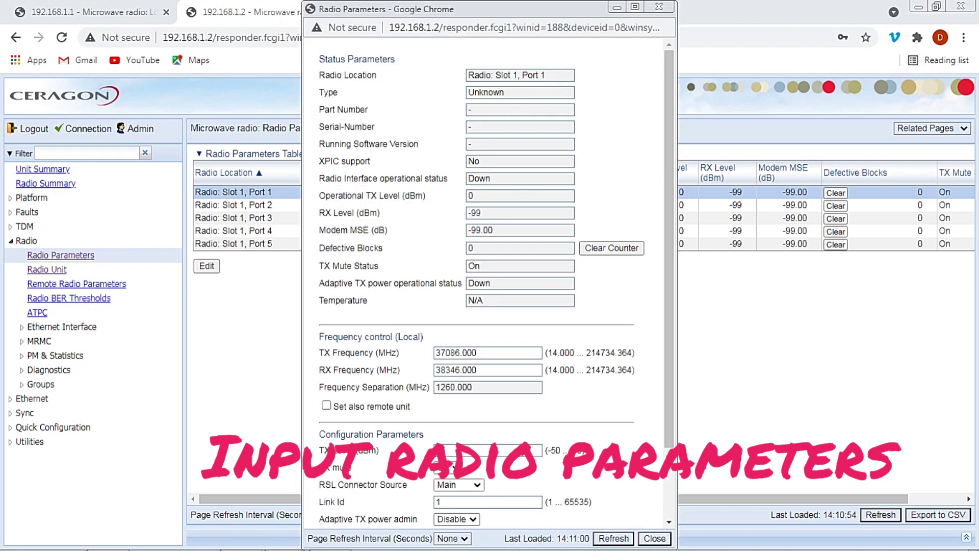
# Step: Set the local TX frequency to 19177 MHz and the RX frequency to 18167 MHz
pyautogui.click(476, 352)
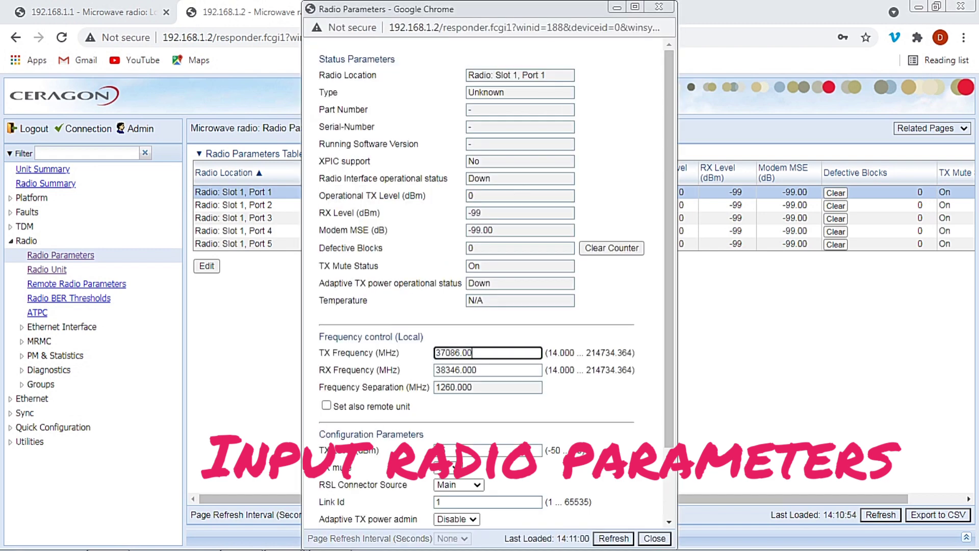
pyautogui.hotkey('ctrl', 'a')
pyautogui.press('BackSpace')
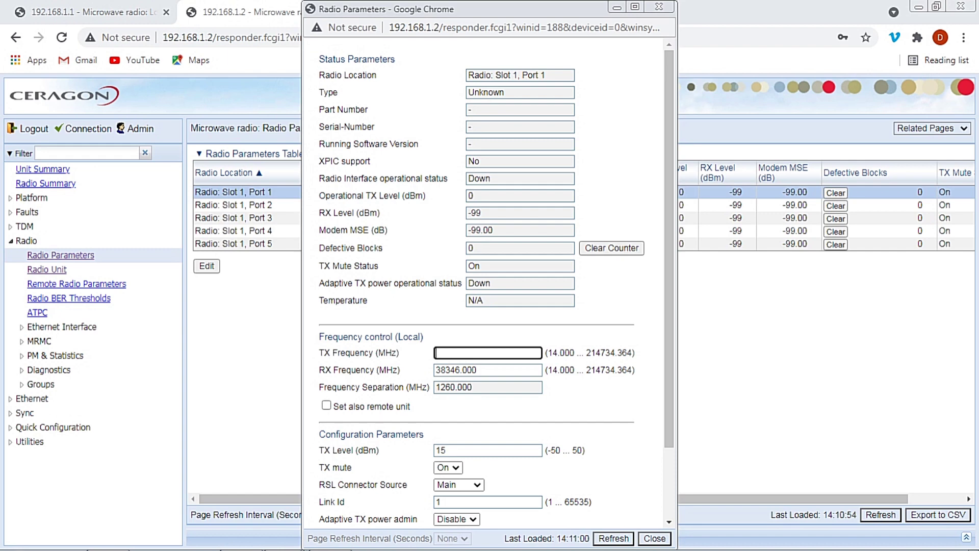
pyautogui.write('19177')
pyautogui.press('Tab')
pyautogui.press('BackSpace')
pyautogui.press('BackSpace')
pyautogui.press('BackSpace')
pyautogui.press('BackSpace')
pyautogui.press('BackSpace')
pyautogui.press('BackSpace')
pyautogui.press('BackSpace')
pyautogui.press('BackSpace')
pyautogui.press('BackSpace')
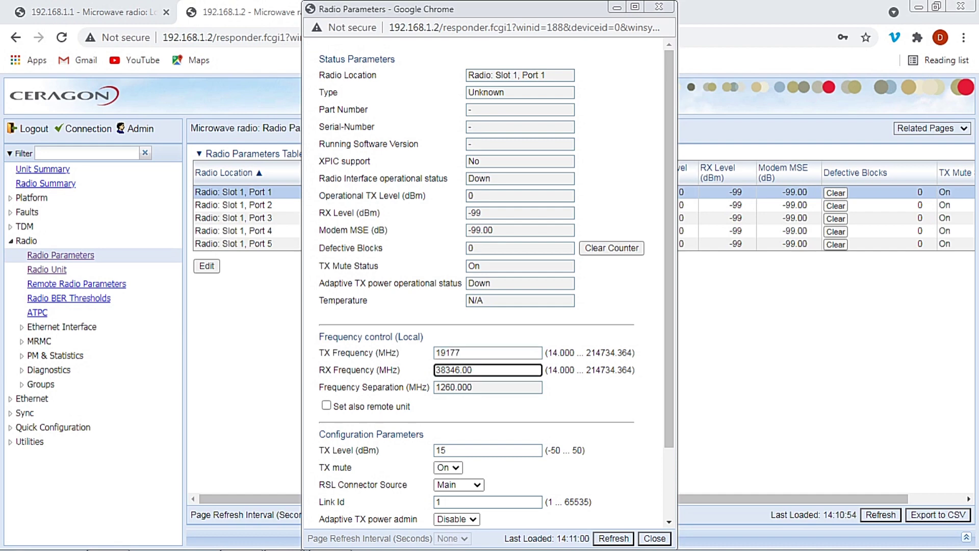
pyautogui.write('18167')
# Step: Set the TX level of Radio Slot 1, Port 1 to 8 dBm and switch its TX mute to Off
pyautogui.click(446, 450)
pyautogui.press('BackSpace')
pyautogui.press('BackSpace')
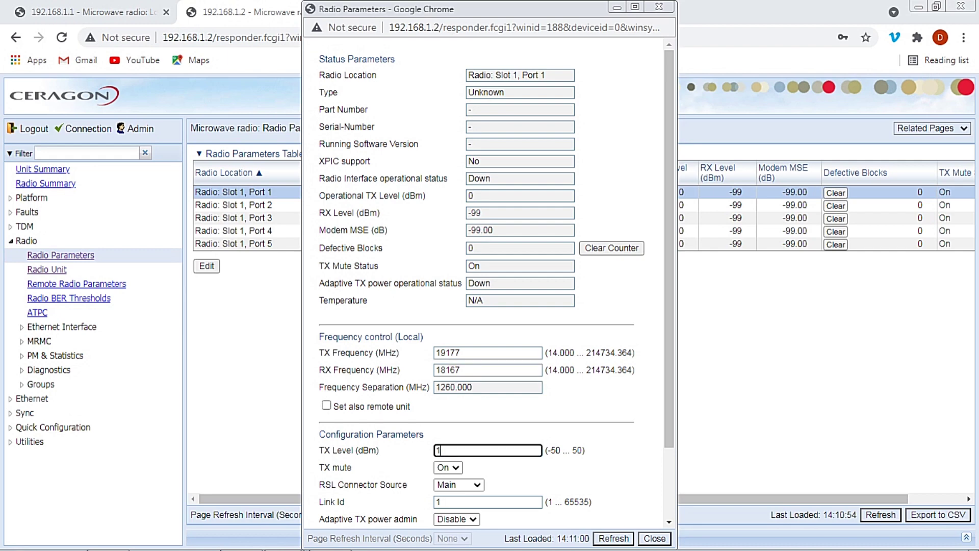
pyautogui.write('8')
pyautogui.click(448, 468)
pyautogui.press('Down')
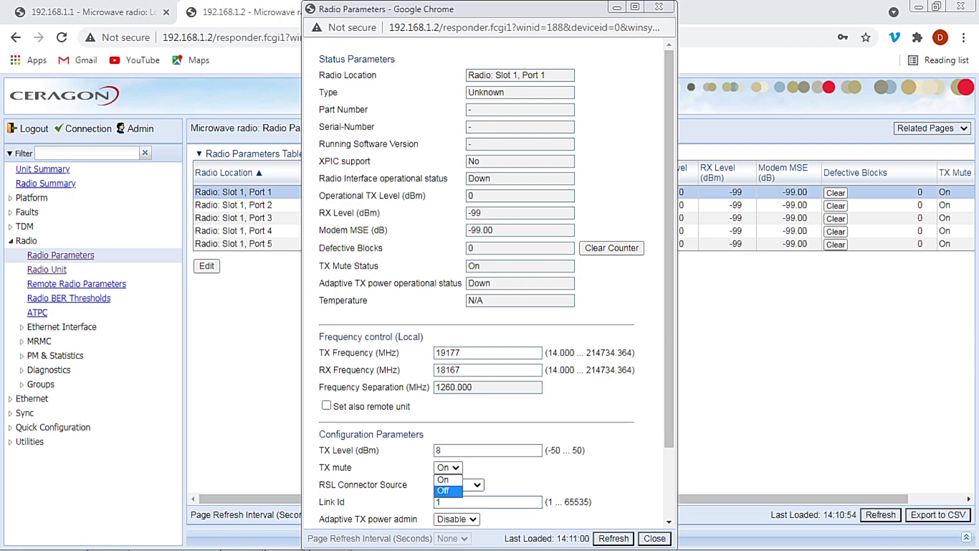
pyautogui.press('Return')
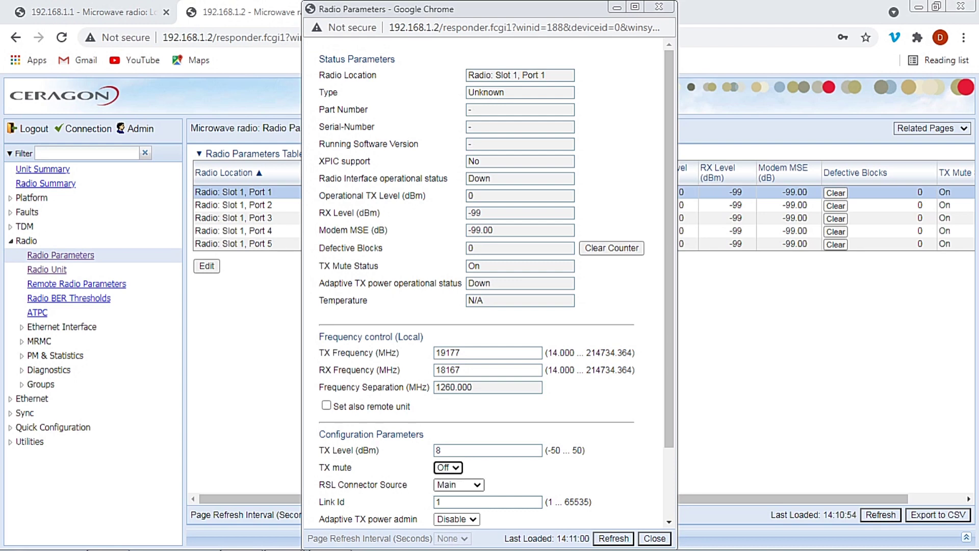
# Step: Choose PHY1 as Port 1's RSL connector source, apply the parameters and close their window
pyautogui.click(458, 485)
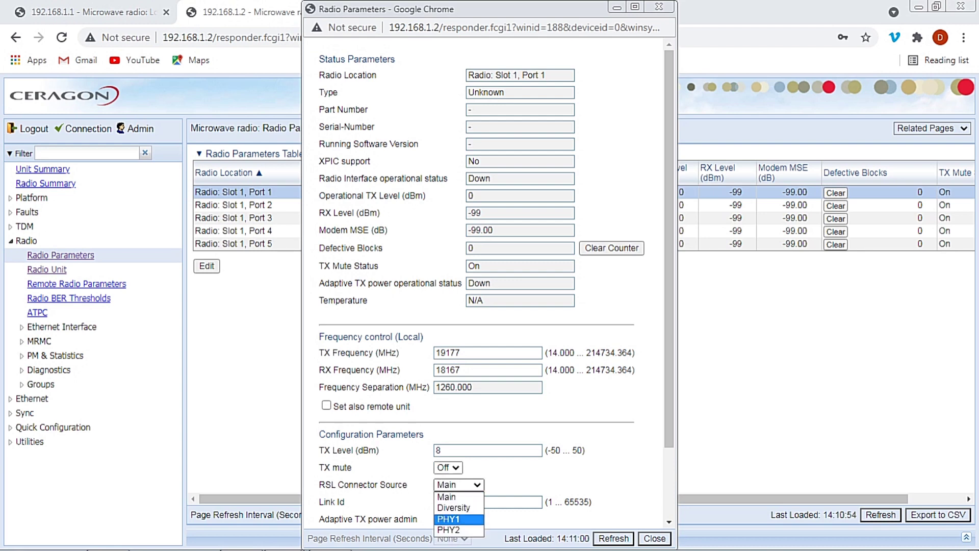
pyautogui.press('Return')
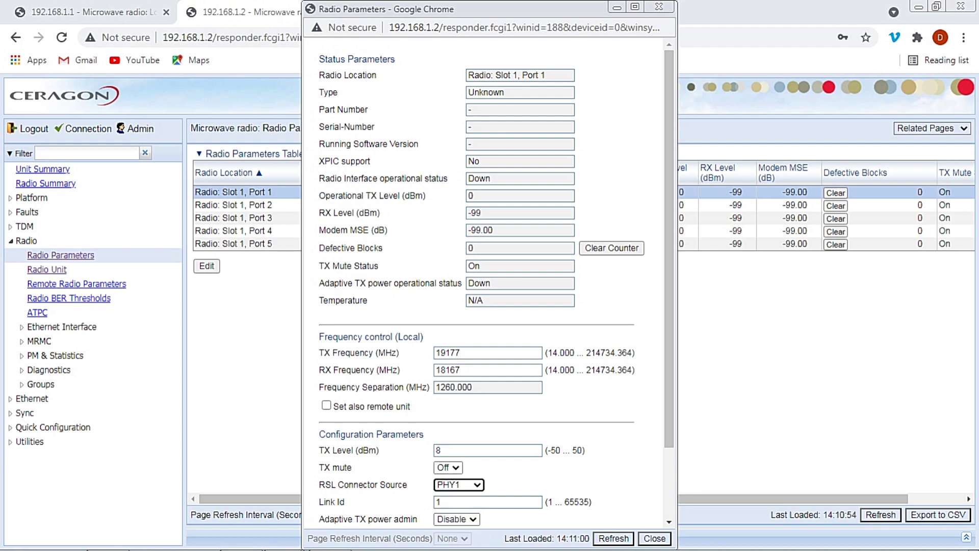
pyautogui.scroll(-3, 490, 286)
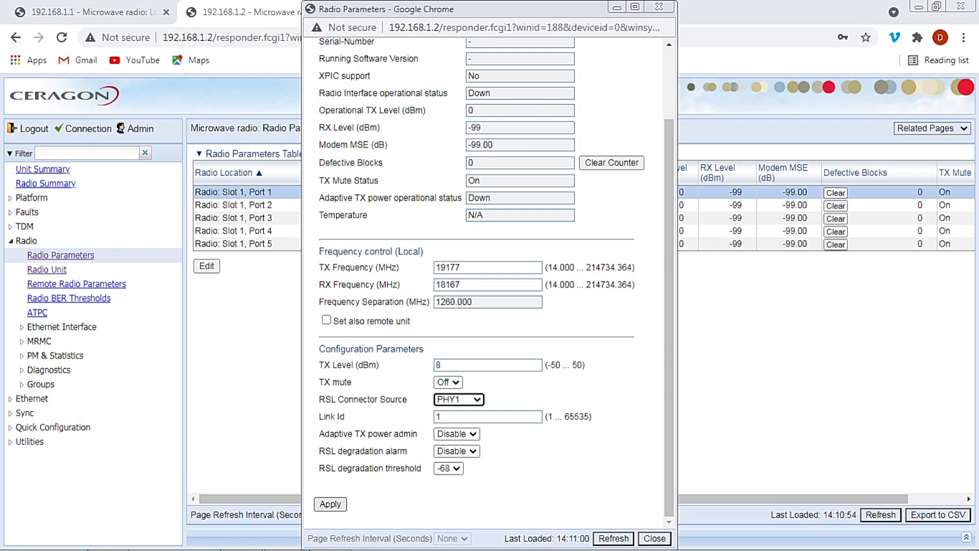
pyautogui.click(330, 504)
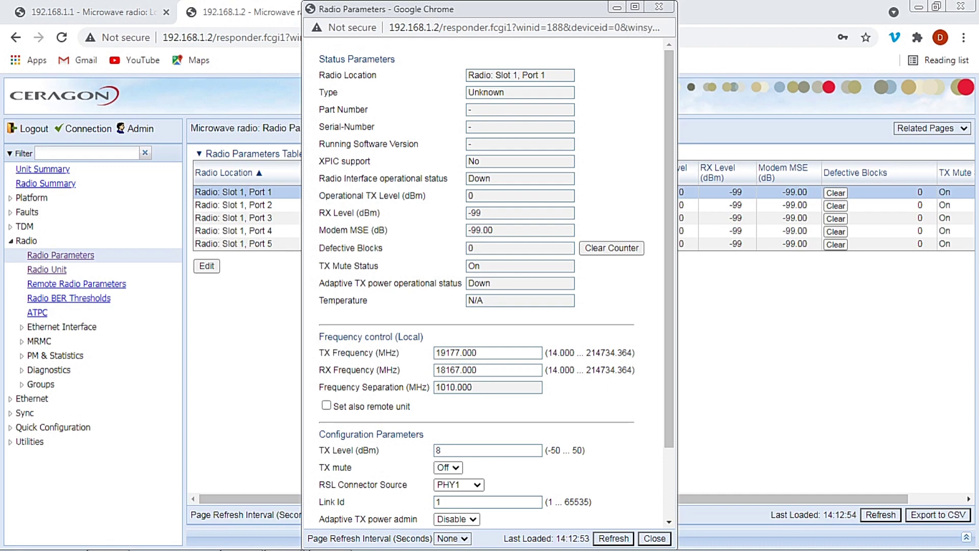
pyautogui.press('F5')
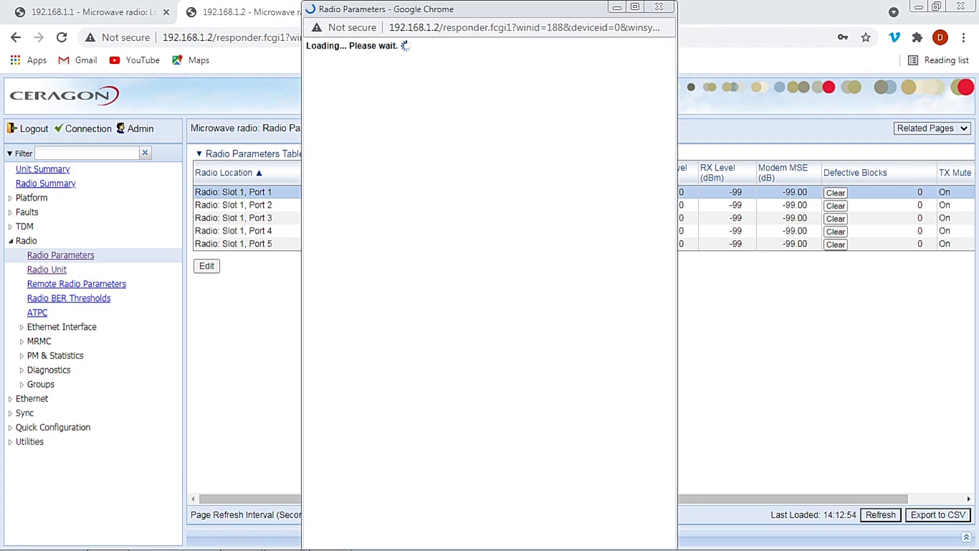
pyautogui.click(660, 6)
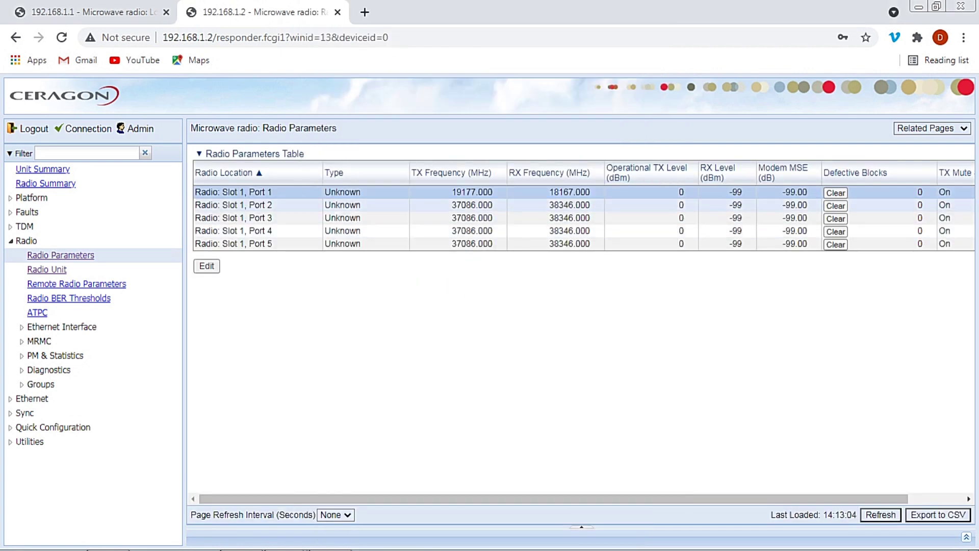
# Step: Open the radio parameters of Radio Slot 1, Port 2 for editing and set the TX frequency to 19177 MHz
pyautogui.click(233, 205)
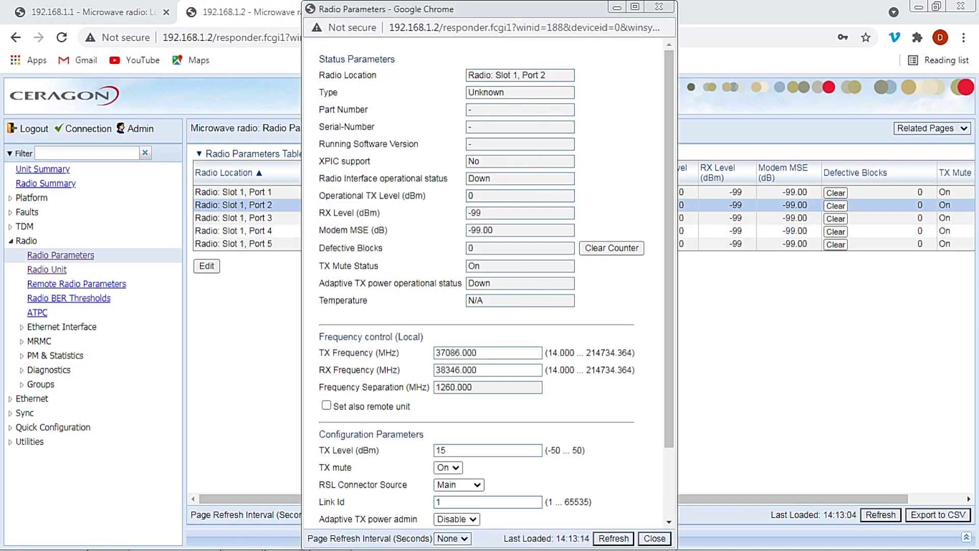
pyautogui.click(476, 353)
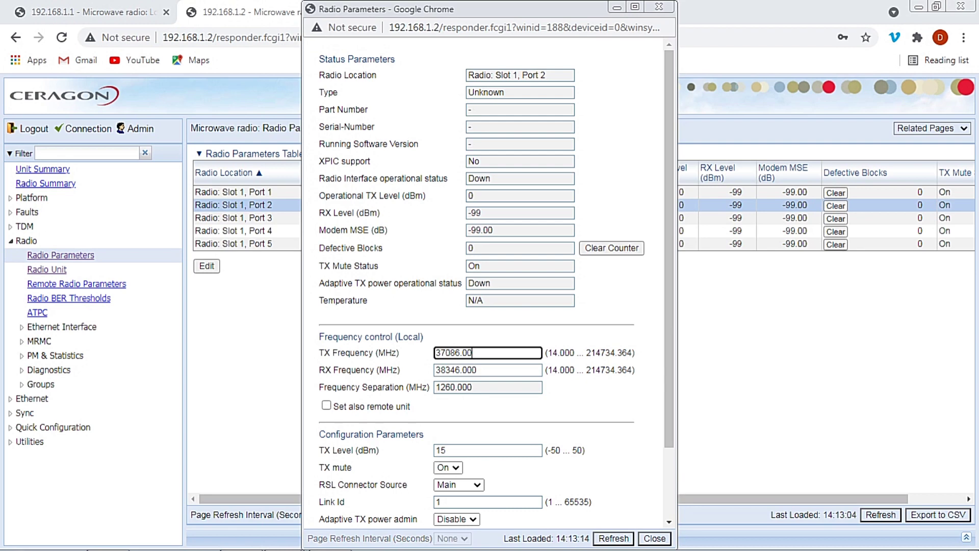
pyautogui.press('BackSpace')
pyautogui.press('BackSpace')
pyautogui.press('BackSpace')
pyautogui.press('BackSpace')
pyautogui.press('BackSpace')
pyautogui.press('BackSpace')
pyautogui.press('BackSpace')
pyautogui.press('BackSpace')
pyautogui.press('BackSpace')
pyautogui.press('Tab')
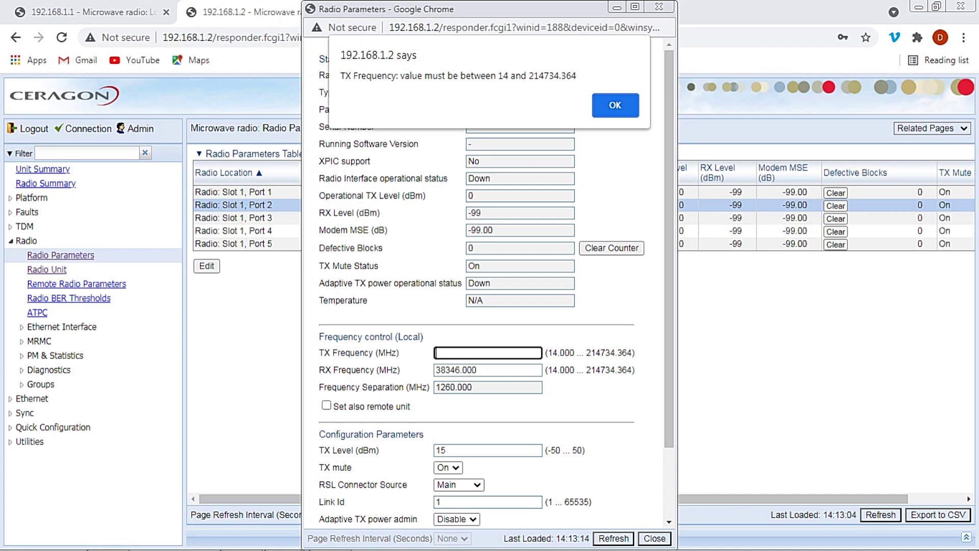
pyautogui.press('Return')
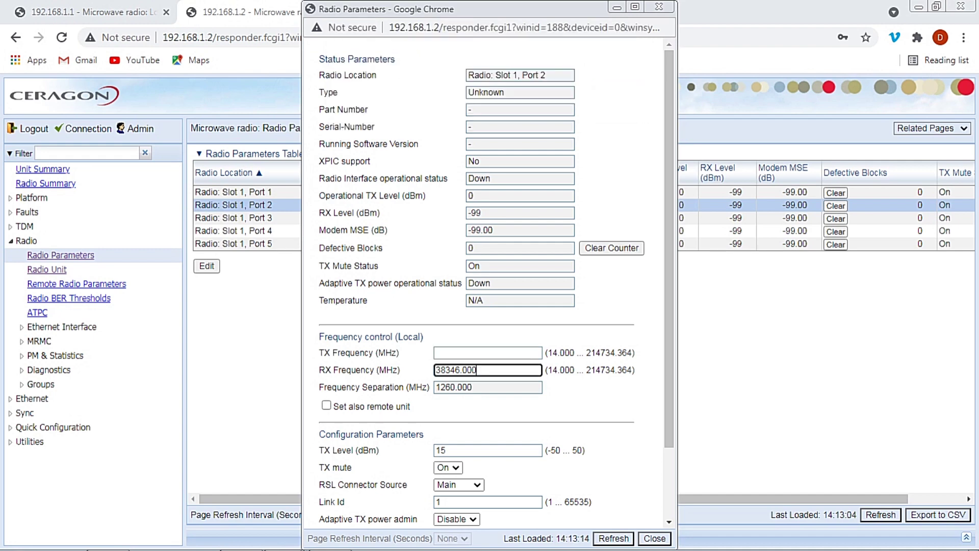
pyautogui.click(488, 353)
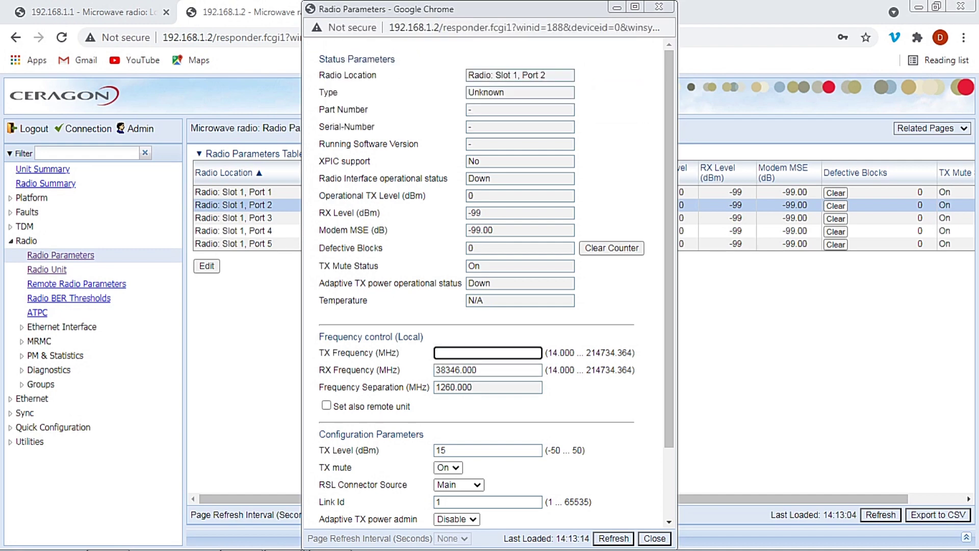
pyautogui.write('19177')
# Step: Set the local RX frequency of Radio Slot 1, Port 2 to 18167 MHz
pyautogui.click(477, 370)
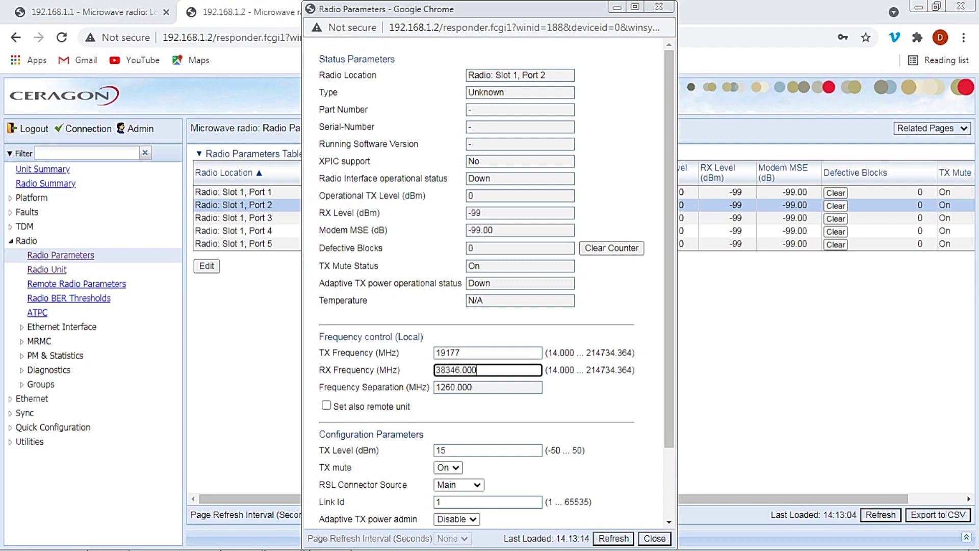
pyautogui.press('BackSpace')
pyautogui.press('BackSpace')
pyautogui.press('BackSpace')
pyautogui.press('BackSpace')
pyautogui.press('BackSpace')
pyautogui.press('BackSpace')
pyautogui.press('BackSpace')
pyautogui.press('BackSpace')
pyautogui.press('BackSpace')
pyautogui.write('18167')
# Step: Adjust Port 2's TX frequency to 19177.5 MHz and its RX frequency to 18167.5 MHz
pyautogui.click(460, 352)
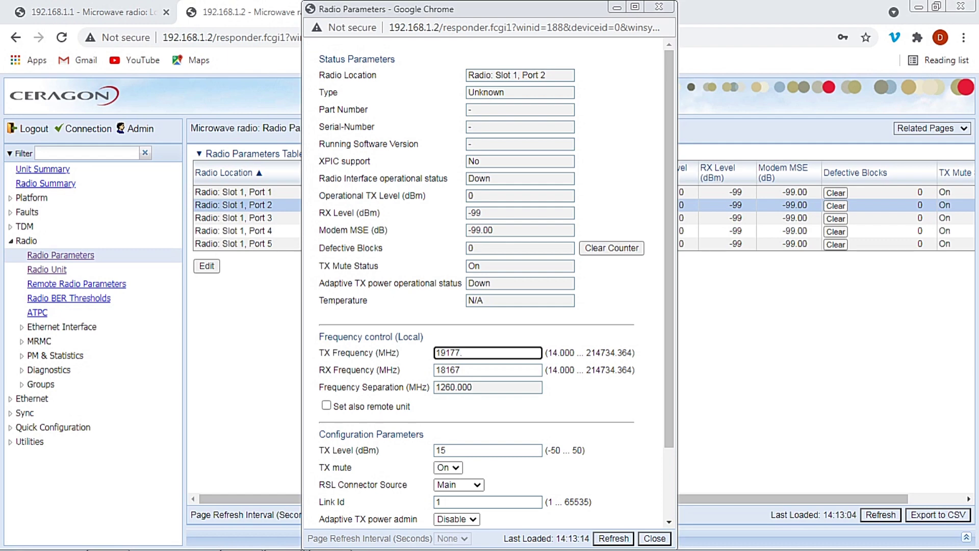
pyautogui.write('.5')
pyautogui.click(460, 369)
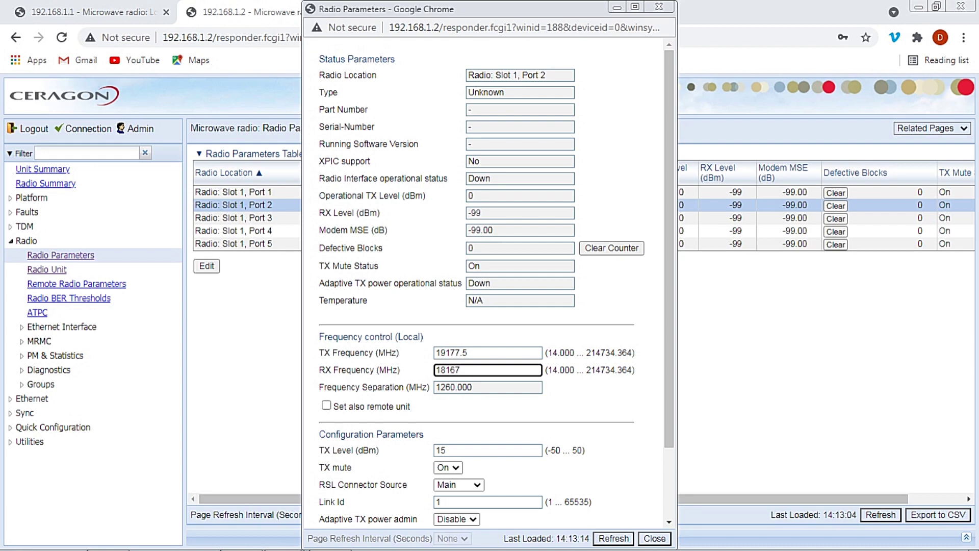
pyautogui.write('.5')
# Step: Set Port 2's TX level to 8 dBm and switch its TX mute to Off
pyautogui.click(447, 450)
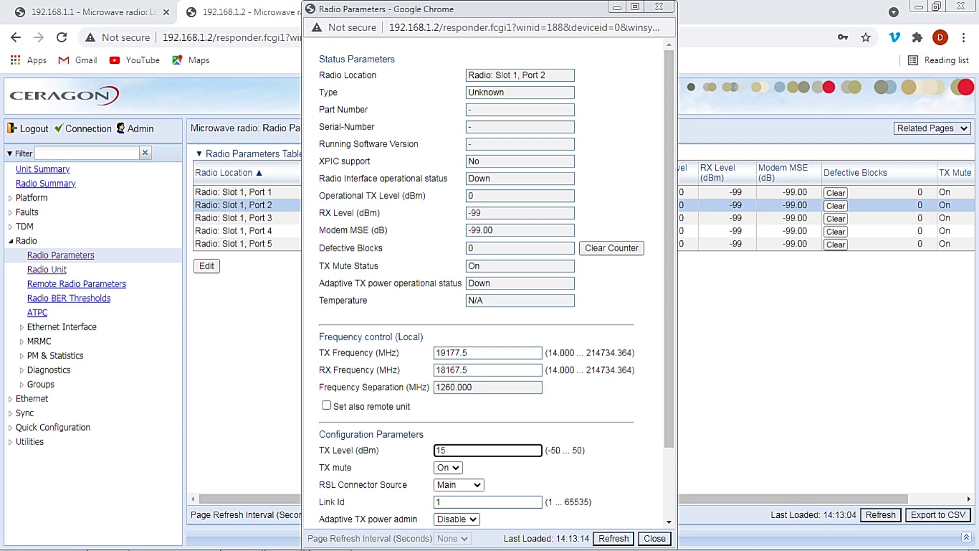
pyautogui.press('BackSpace')
pyautogui.press('BackSpace')
pyautogui.write('8')
pyautogui.click(447, 467)
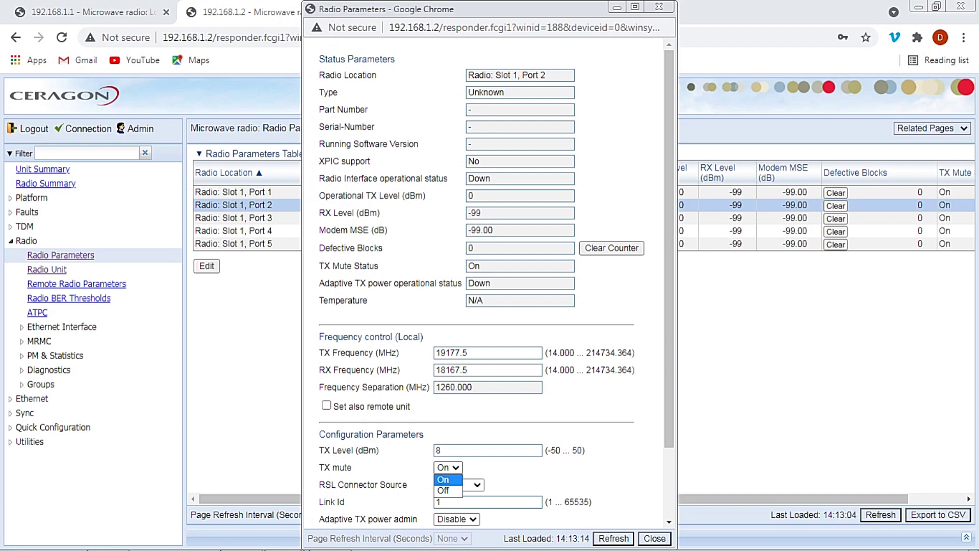
pyautogui.press('Down')
pyautogui.press('Return')
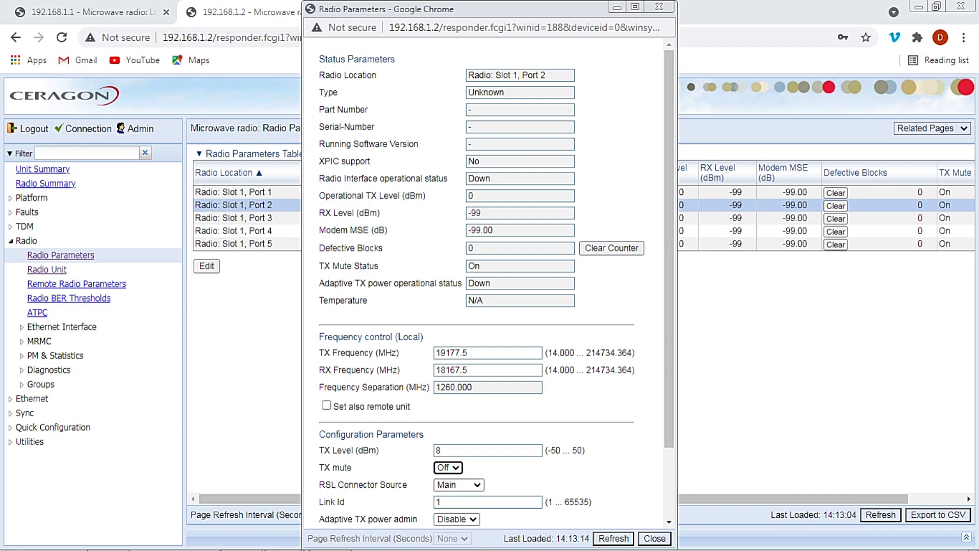
# Step: Choose PHY1 as Port 2's RSL connector source, apply the parameters, refresh them and close their window
pyautogui.press('Tab')
pyautogui.hotkey('alt', 'Down')
pyautogui.press('Down')
pyautogui.press('Down')
pyautogui.press('Return')
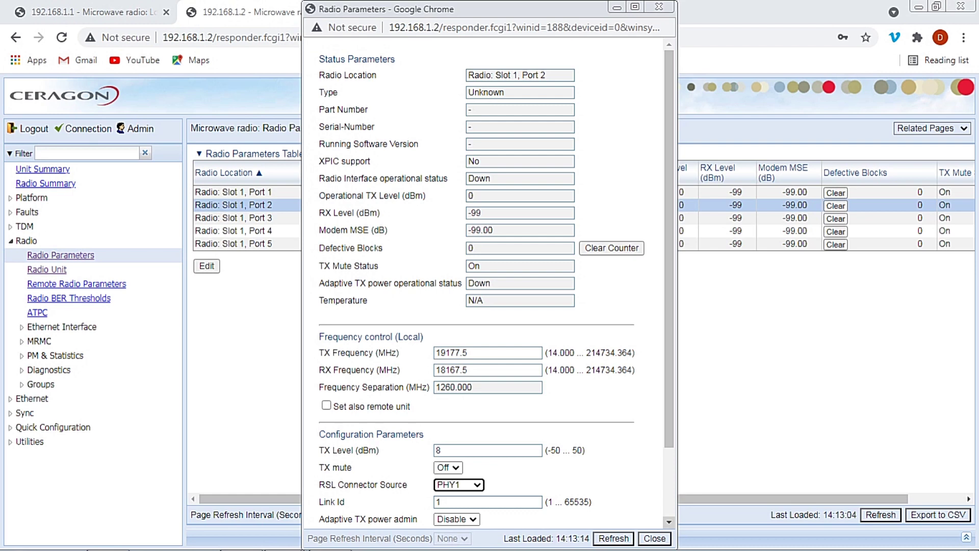
pyautogui.scroll(-2, 489, 286)
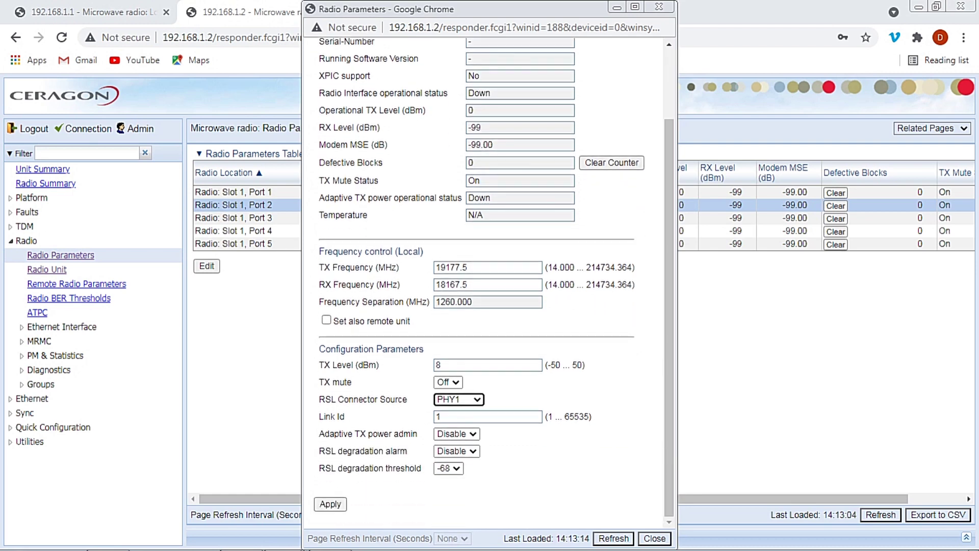
pyautogui.click(330, 504)
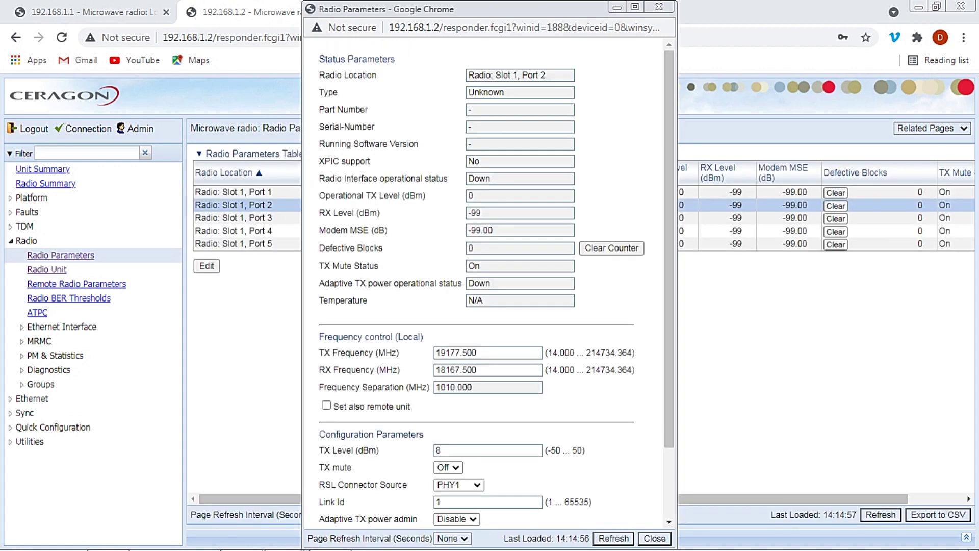
pyautogui.click(614, 538)
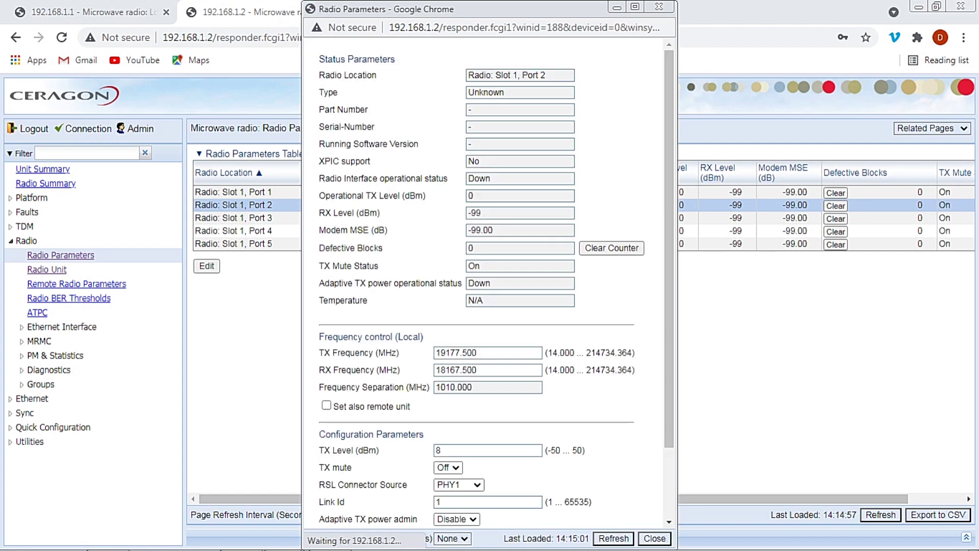
pyautogui.click(659, 7)
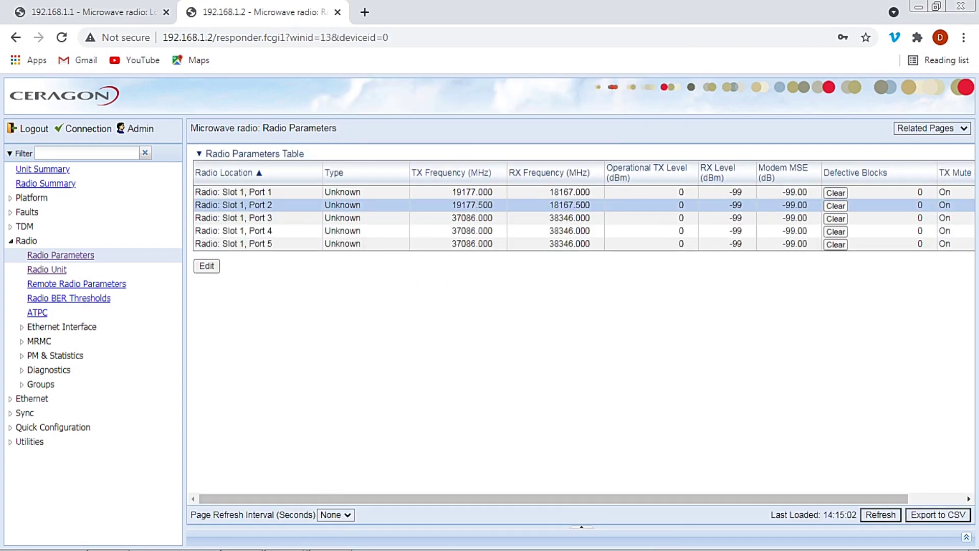
# Step: Reopen the radio parameters of Radio Slot 1, Port 1 and set the TX frequency to 19177.5 MHz
pyautogui.click(233, 192)
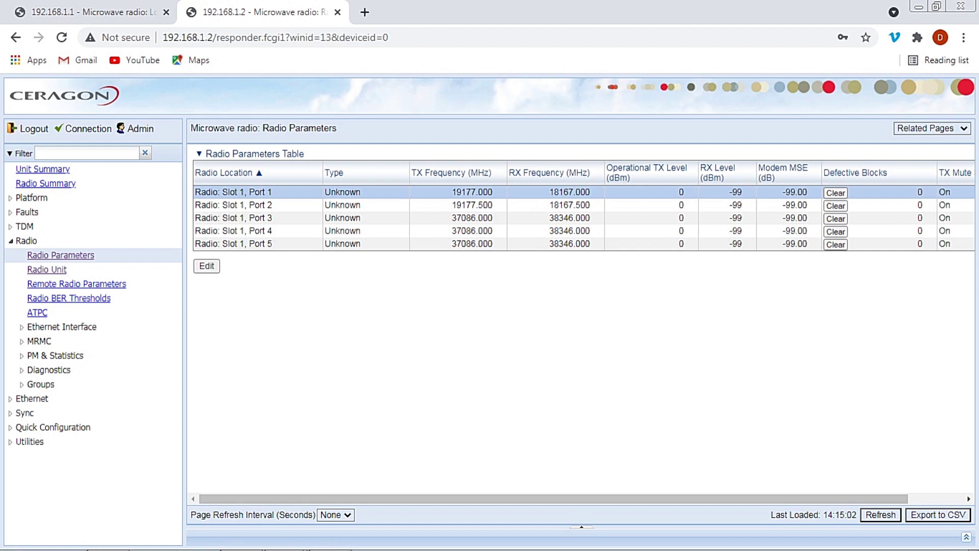
pyautogui.click(207, 266)
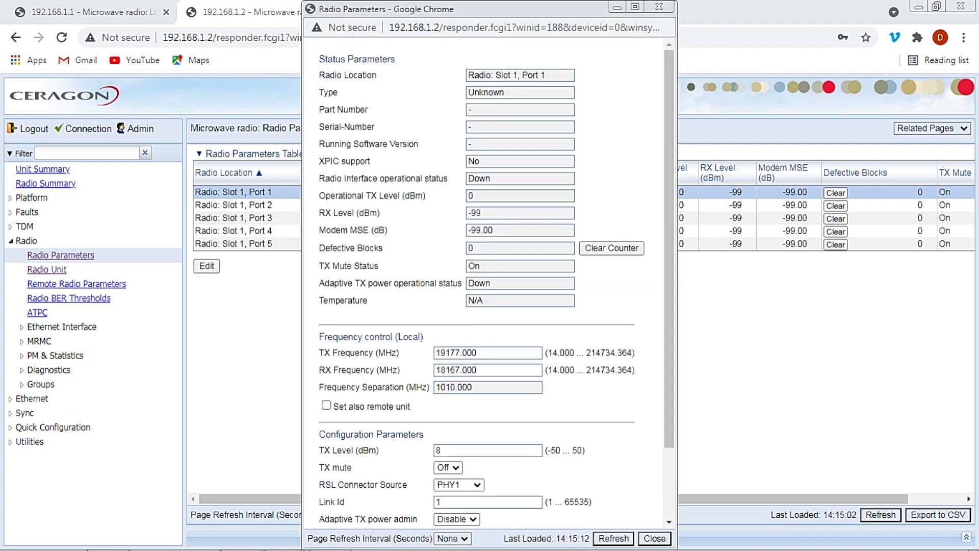
pyautogui.click(477, 353)
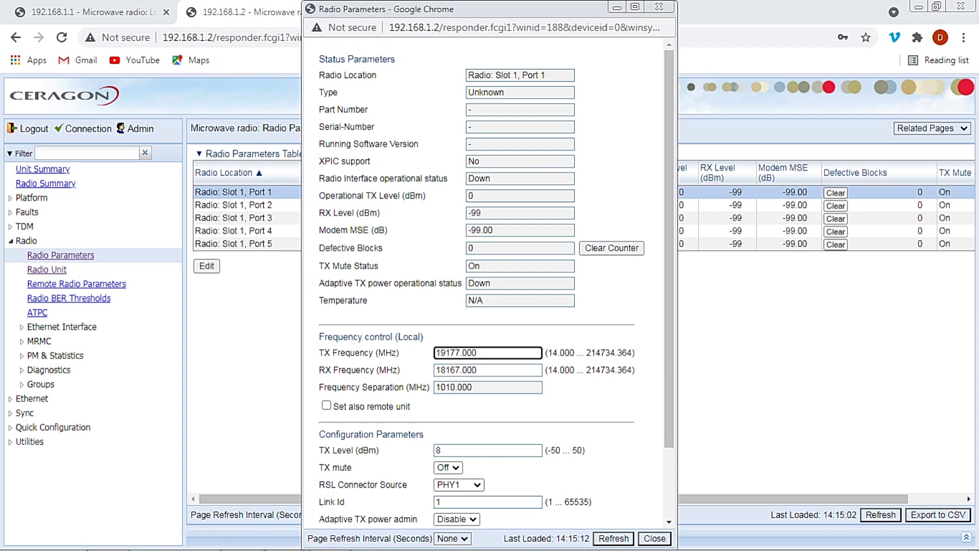
pyautogui.press('BackSpace')
pyautogui.press('BackSpace')
pyautogui.press('BackSpace')
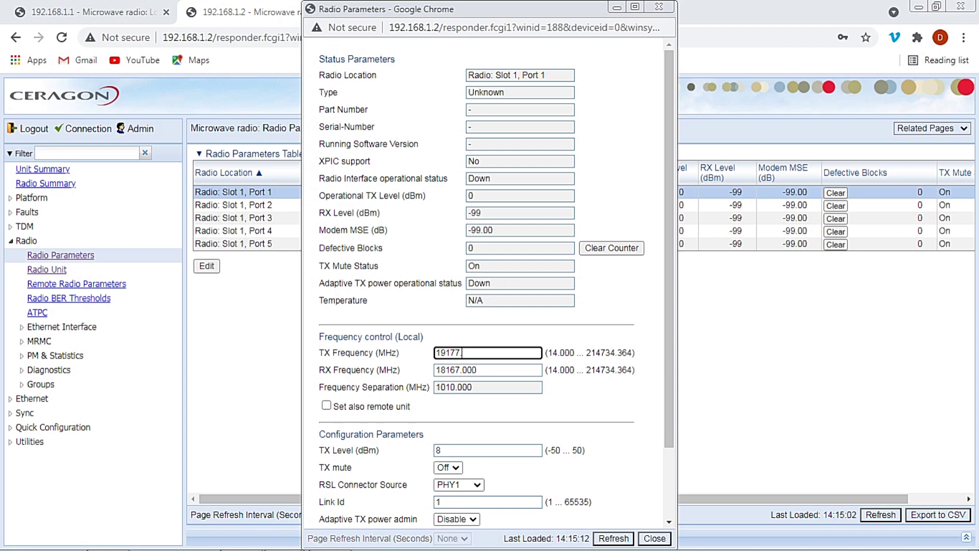
pyautogui.write('5')
# Step: Set Port 1's RX frequency to 18167.5 MHz and apply the changed radio parameters
pyautogui.click(477, 370)
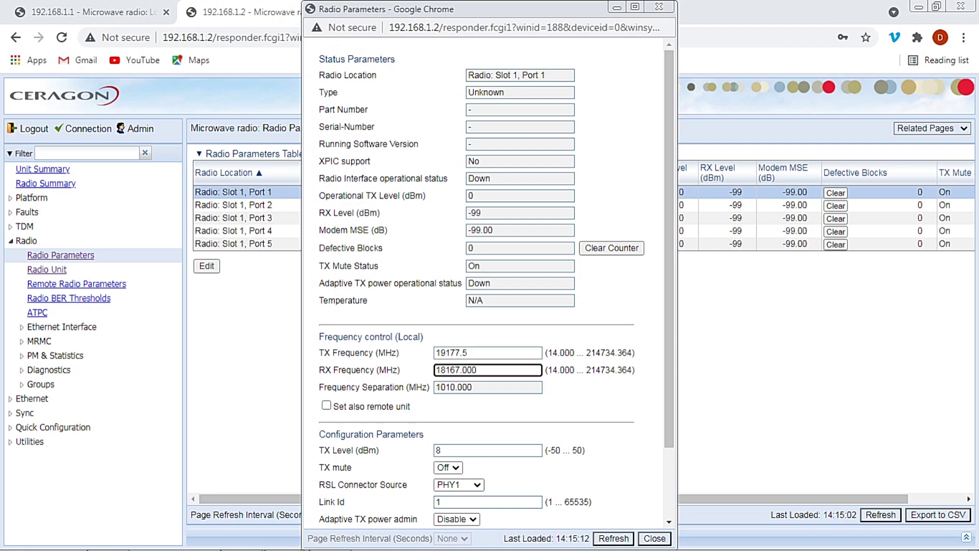
pyautogui.press('BackSpace')
pyautogui.press('BackSpace')
pyautogui.press('BackSpace')
pyautogui.write('5')
pyautogui.scroll(-3, 489, 286)
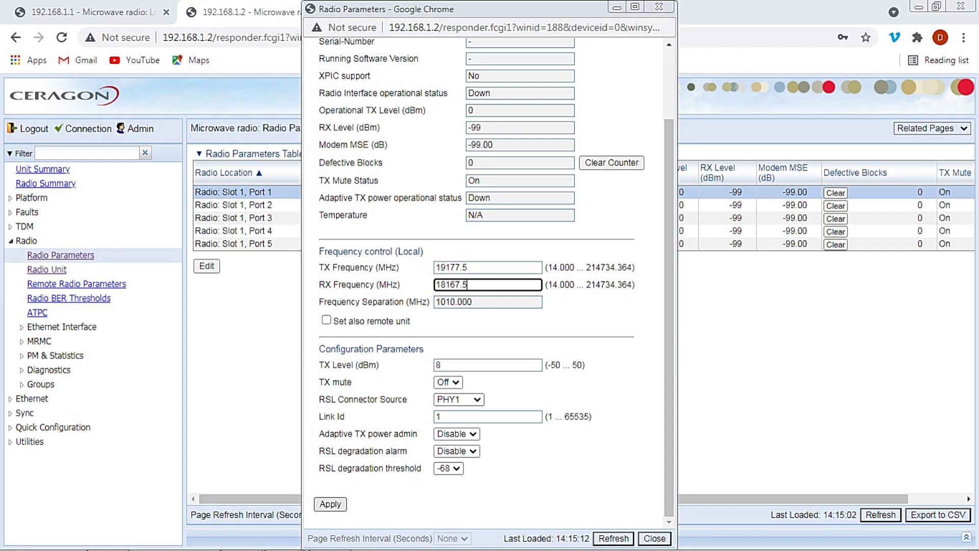
pyautogui.click(331, 504)
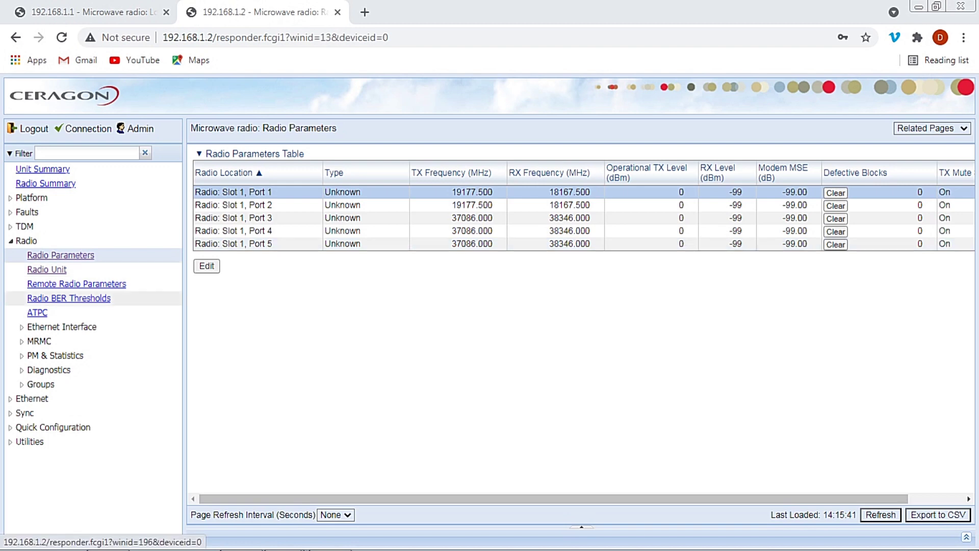
# Step: Open the MRMC symmetrical ETSI scripts page for Radio Slot 1, Port 1
pyautogui.click(39, 340)
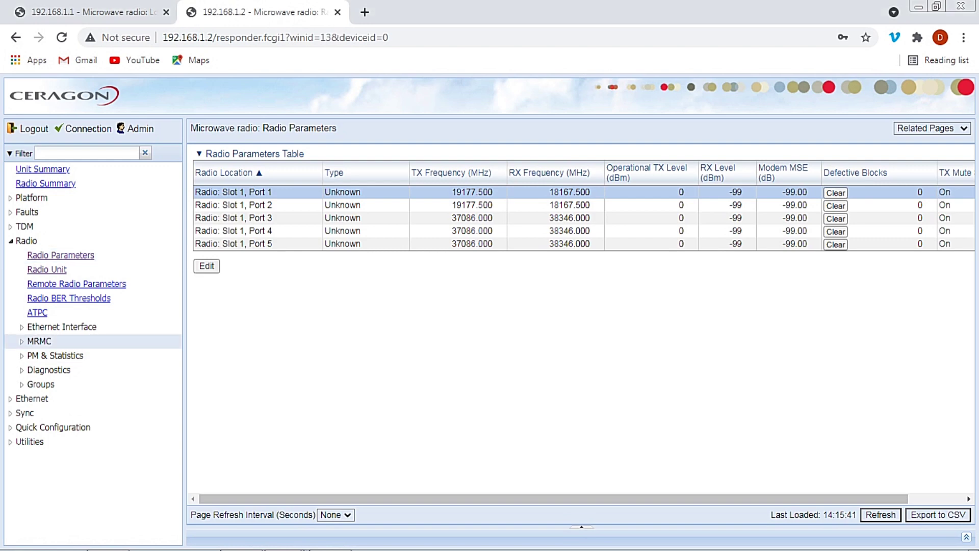
pyautogui.click(76, 355)
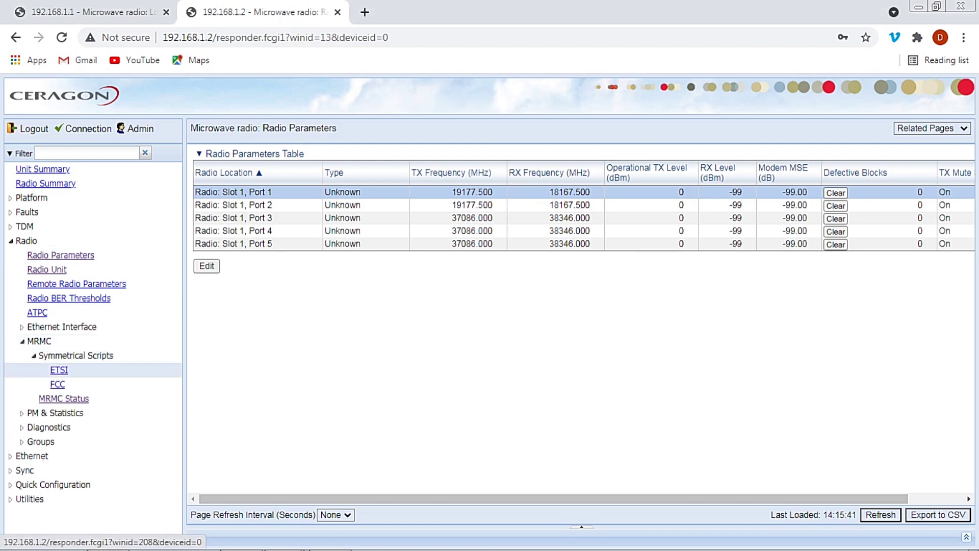
pyautogui.click(58, 370)
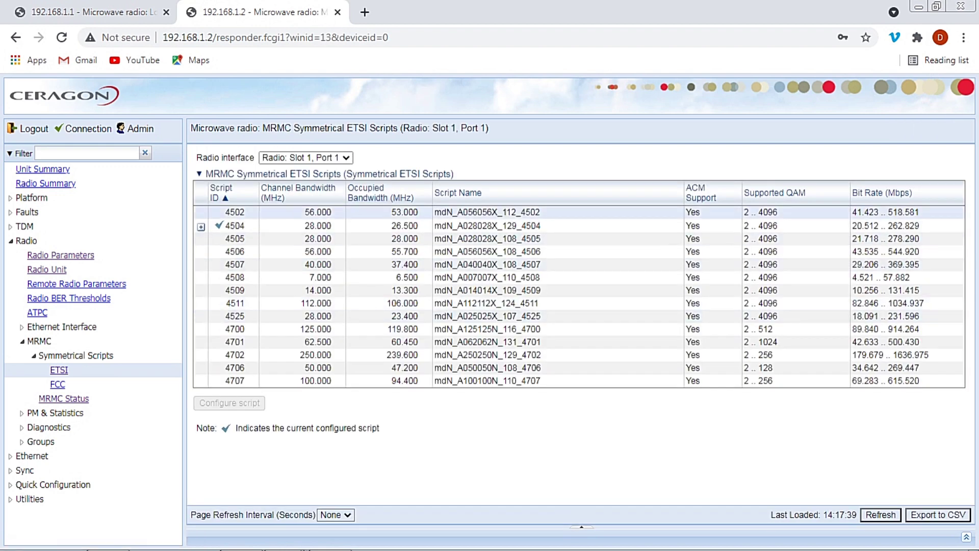
# Step: Open the configuration of MRMC script 4504 for Radio Slot 1, Port 1 and set its operational mode to Adaptive
pyautogui.click(487, 225)
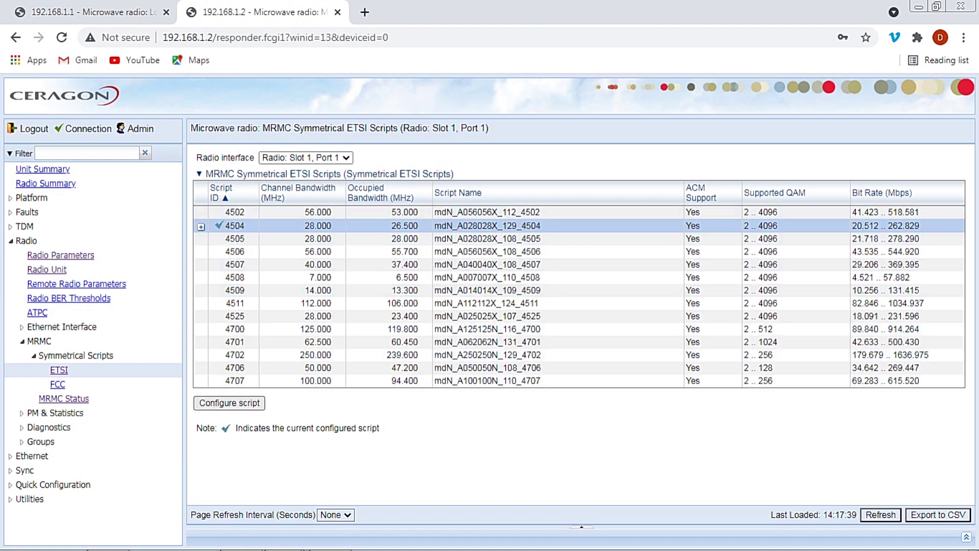
pyautogui.click(229, 403)
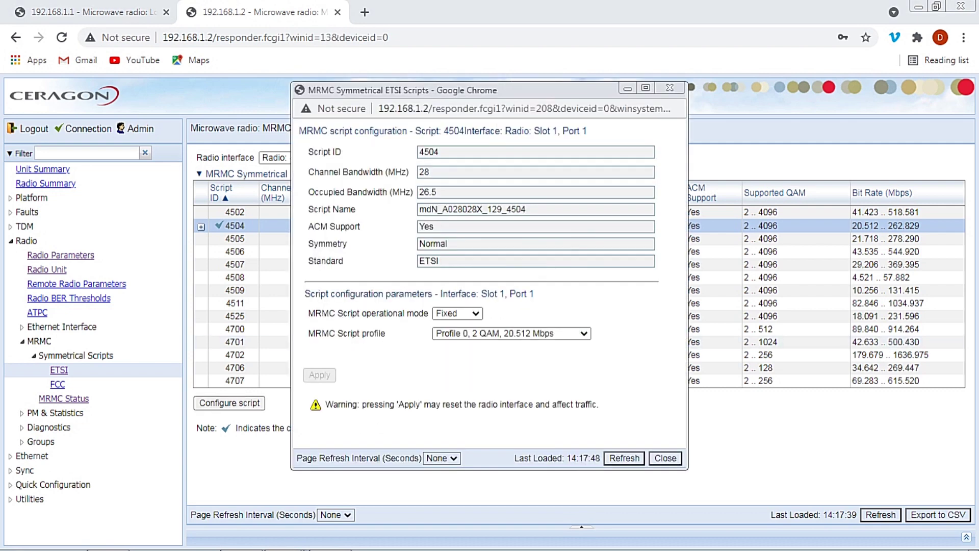
pyautogui.click(457, 313)
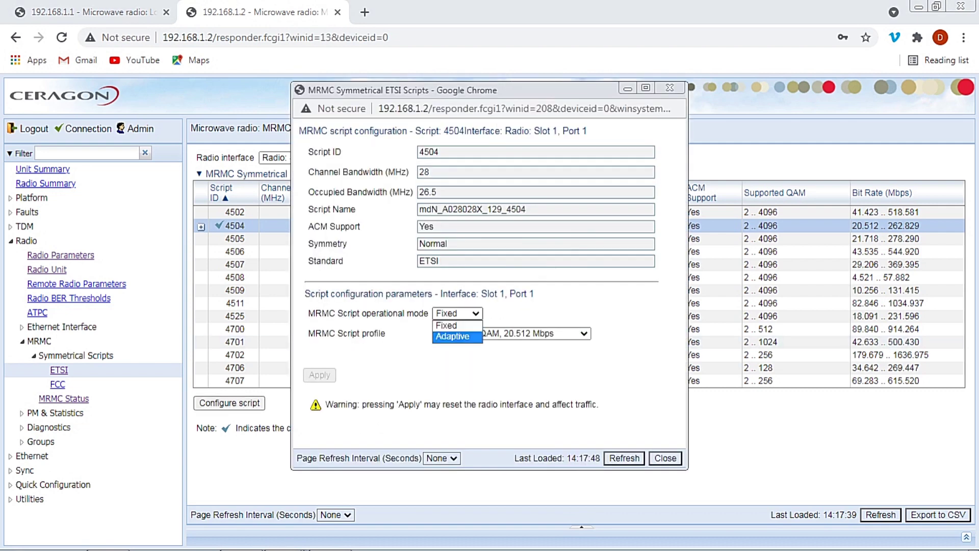
pyautogui.click(453, 336)
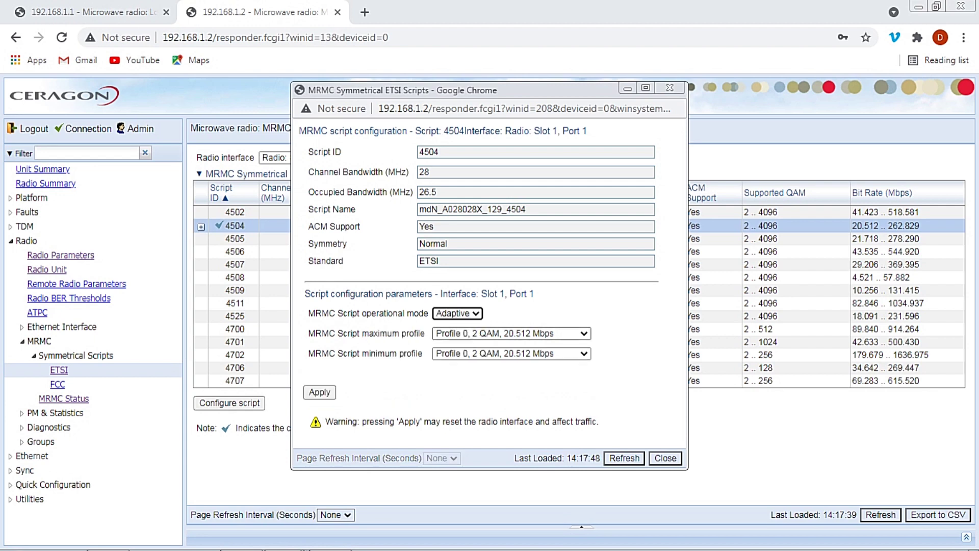
# Step: Set Port 1's MRMC script maximum profile to Profile 7, 256 QAM, 182.237 Mbps and apply the script configuration
pyautogui.click(511, 333)
pyautogui.press('Down')
pyautogui.press('Down')
pyautogui.press('Down')
pyautogui.press('Down')
pyautogui.press('Down')
pyautogui.press('Down')
pyautogui.press('Down')
pyautogui.press('Down')
pyautogui.press('Down')
pyautogui.press('Down')
pyautogui.press('Up')
pyautogui.press('Up')
pyautogui.press('Up')
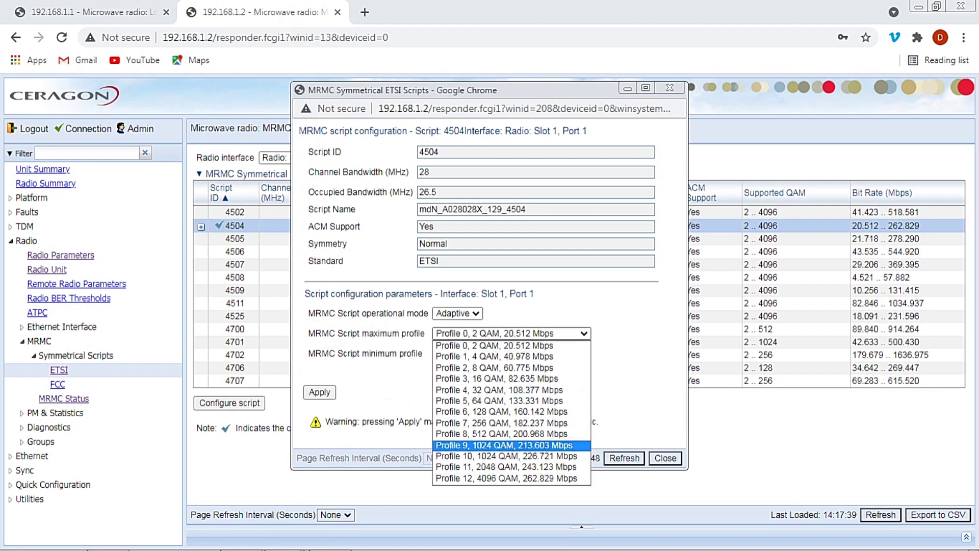
pyautogui.press('Return')
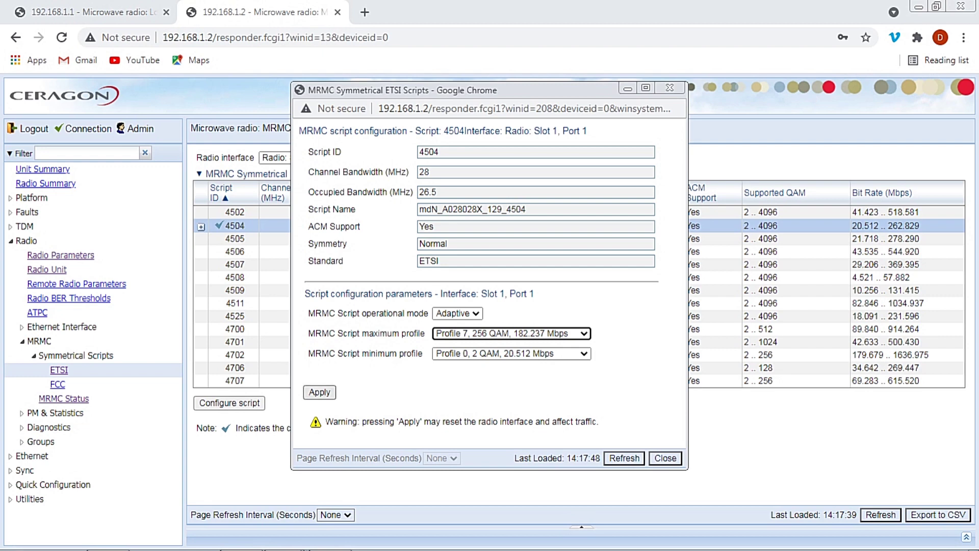
pyautogui.click(319, 391)
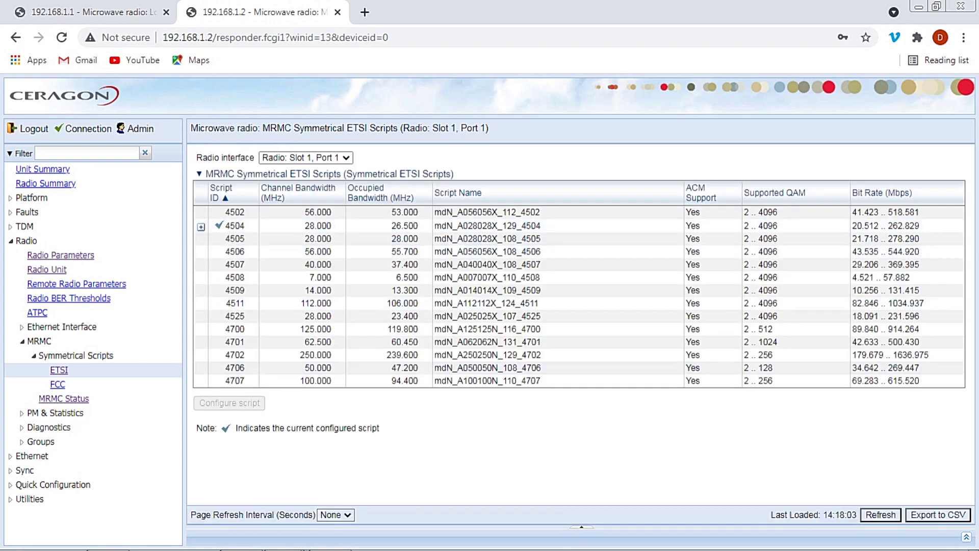
# Step: Switch to Radio Slot 1, Port 2, open the configuration of script 4504 and set its operational mode to Adaptive
pyautogui.click(307, 158)
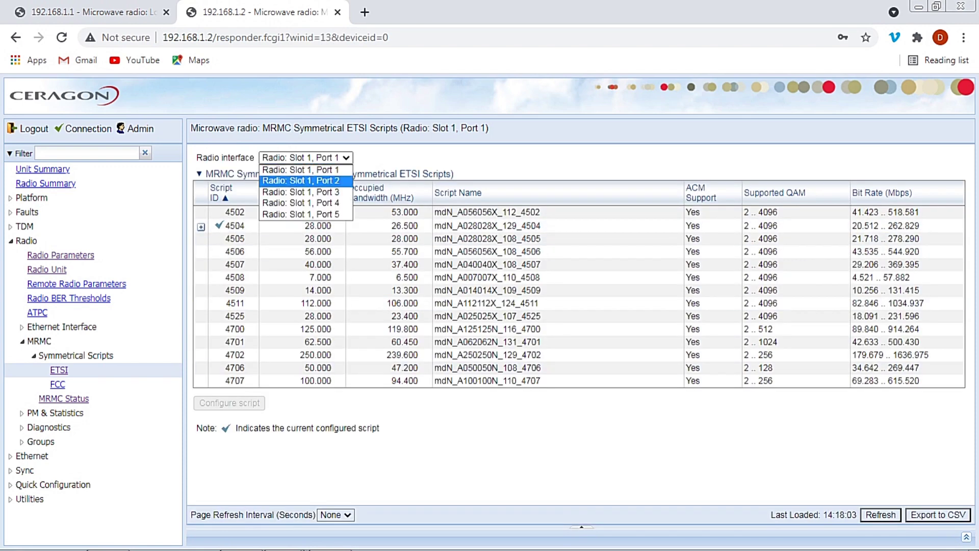
pyautogui.press('Return')
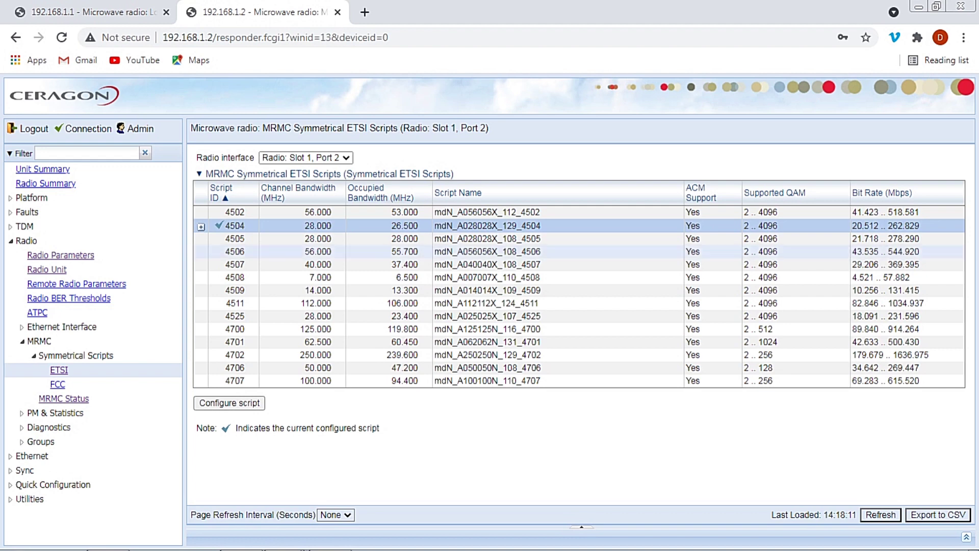
pyautogui.click(229, 403)
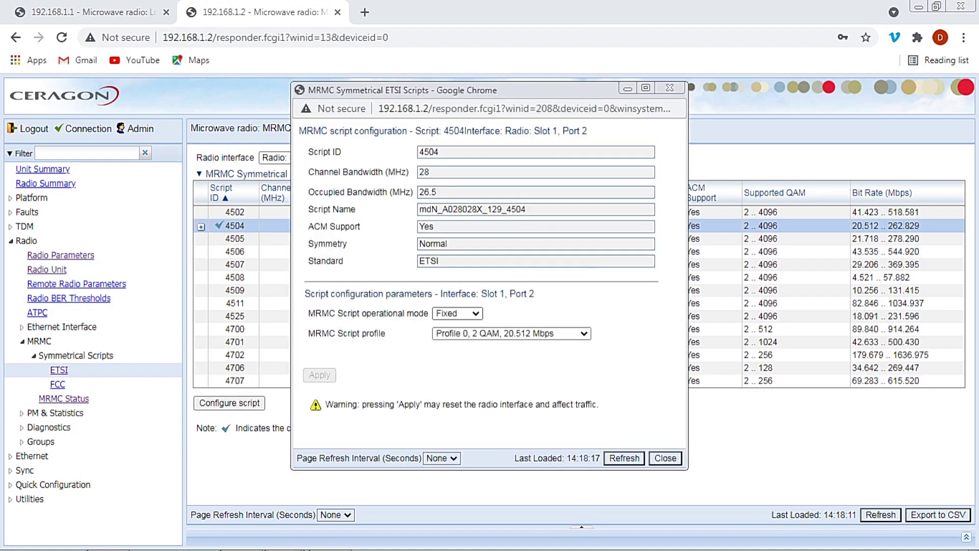
pyautogui.click(457, 313)
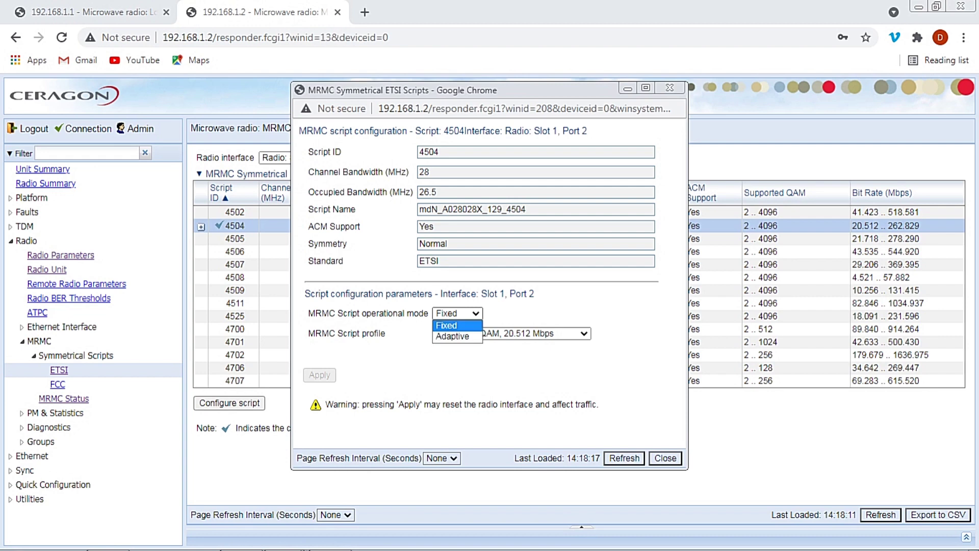
pyautogui.click(452, 336)
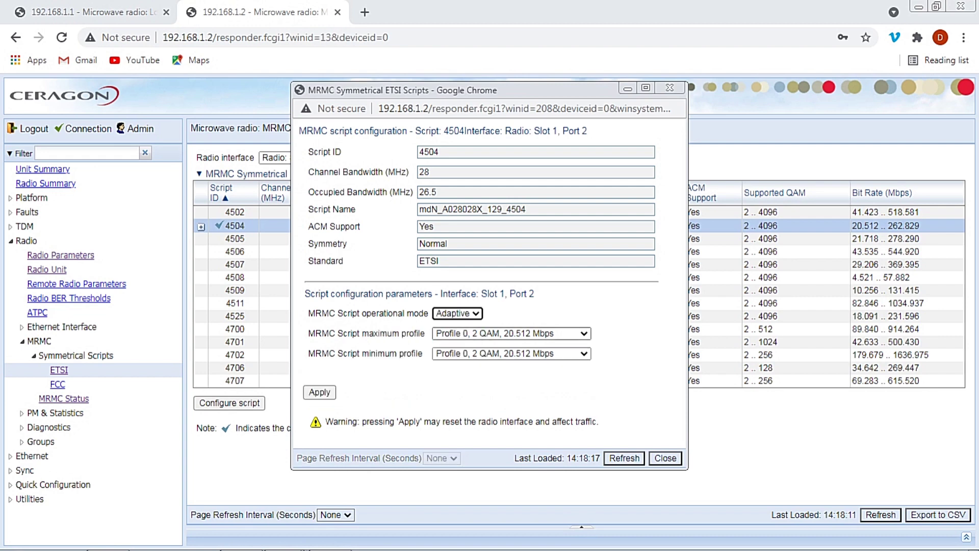
# Step: Set Port 2's maximum profile to Profile 7, 256 QAM, 182.237 Mbps, apply the script configuration and refresh the scripts page
pyautogui.click(511, 333)
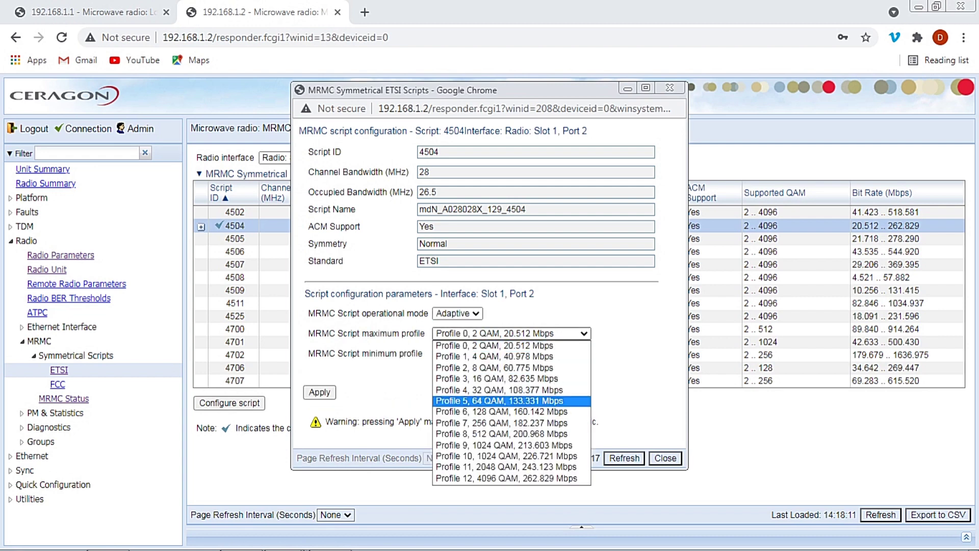
pyautogui.press('Down')
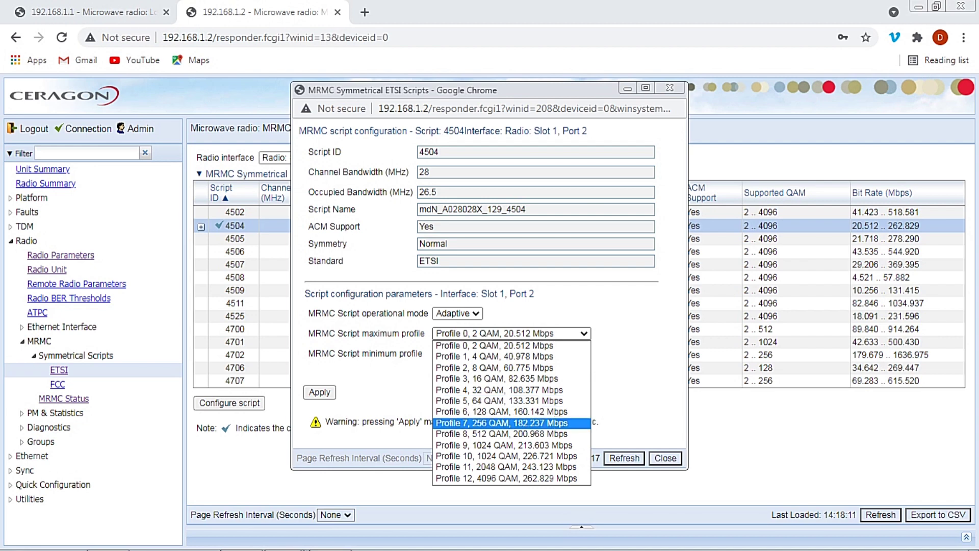
pyautogui.press('Return')
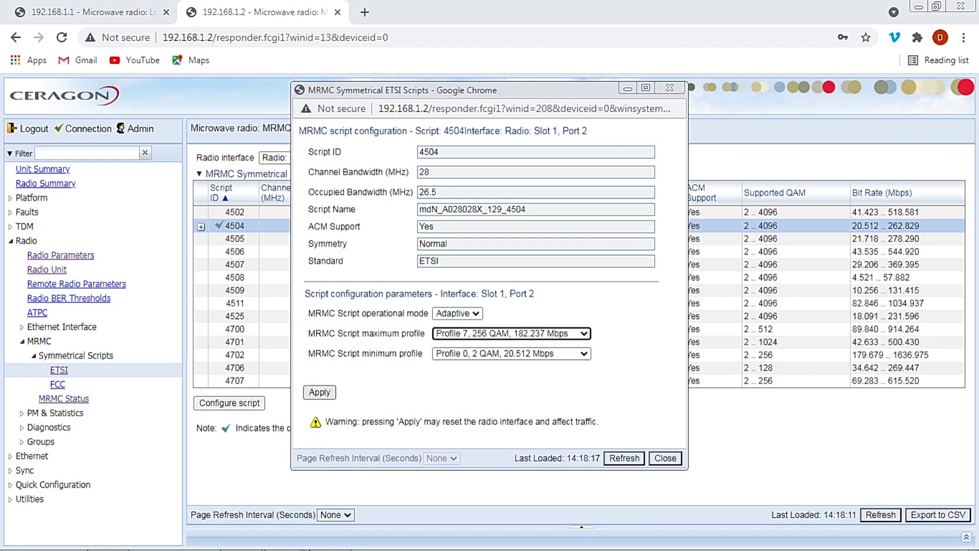
pyautogui.click(320, 391)
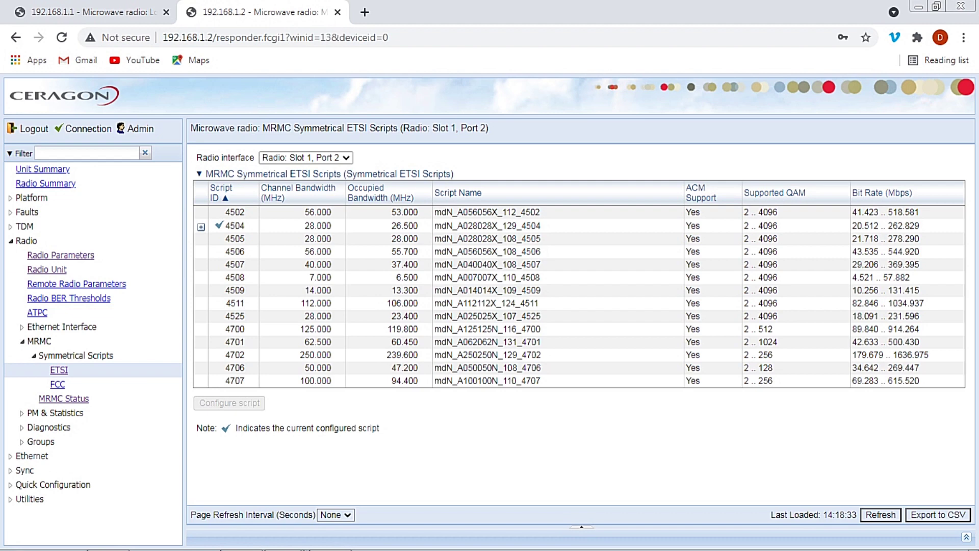
pyautogui.click(881, 514)
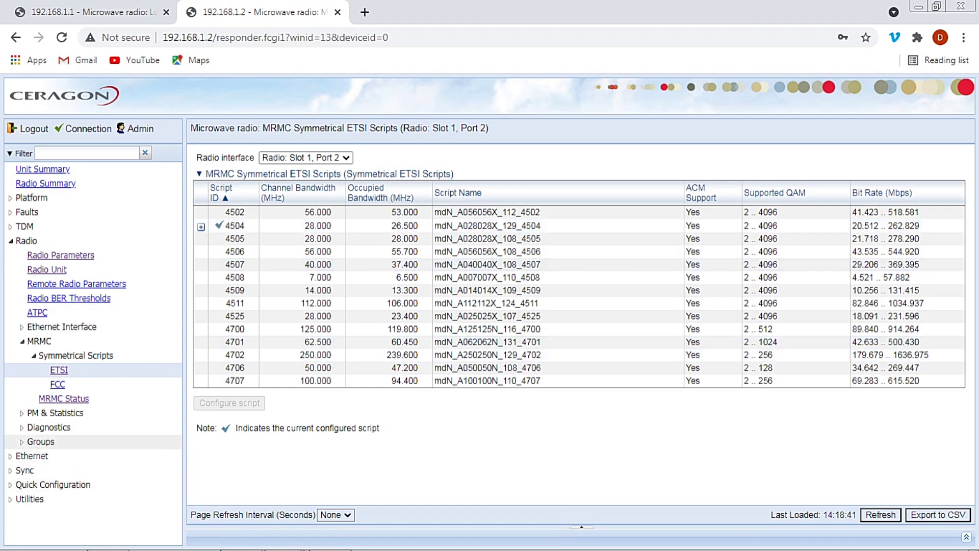
# Step: Open the Multi Carrier ABC groups page and start creating a new group
pyautogui.click(40, 441)
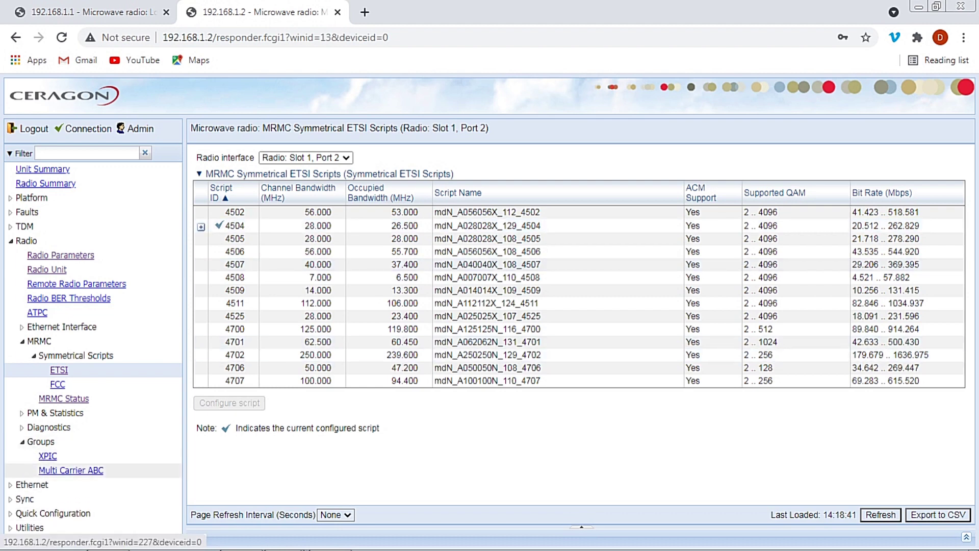
pyautogui.click(71, 471)
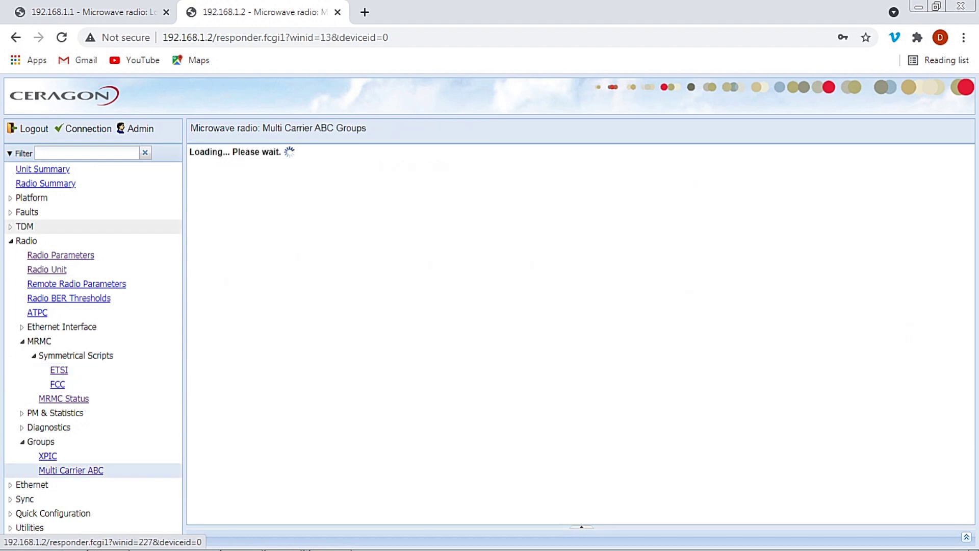
pyautogui.click(225, 204)
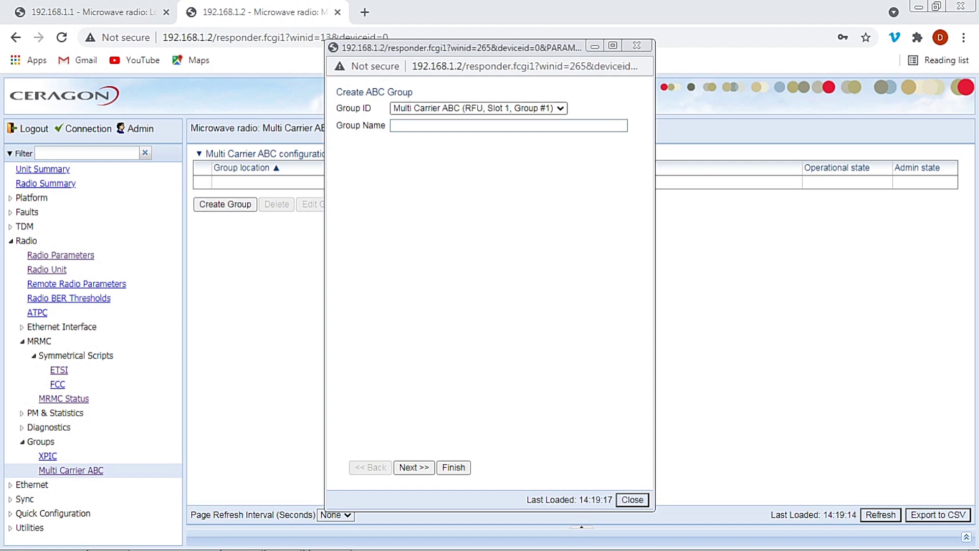
# Step: Choose Multi Carrier ABC (RFU, Slot 1, Group #1) as the group ID, enter the group name and continue to member selection
pyautogui.click(479, 108)
pyautogui.press('Down')
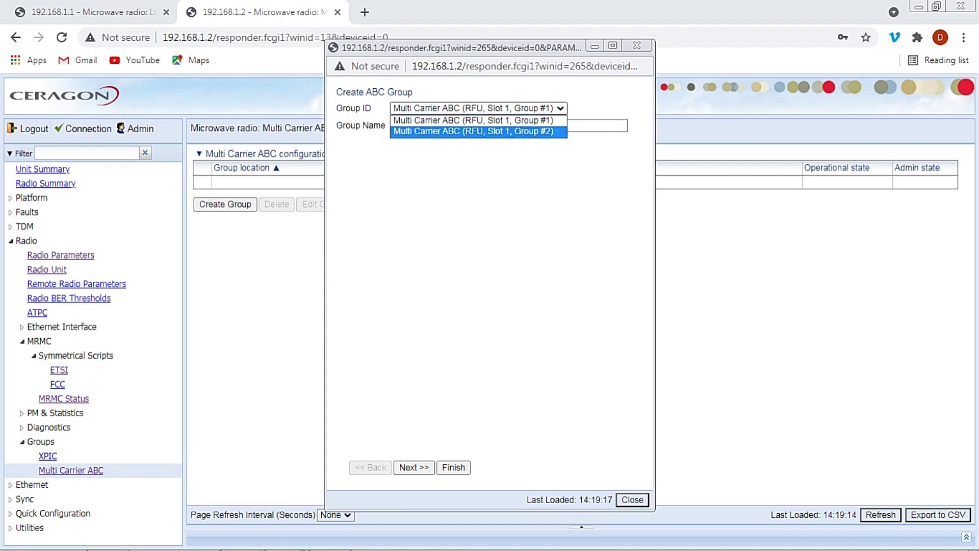
pyautogui.press('Up')
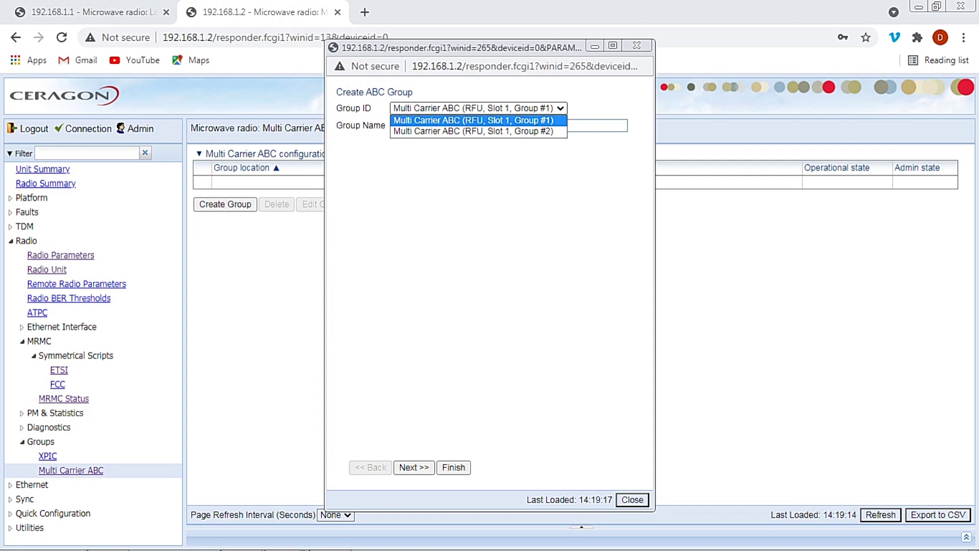
pyautogui.press('Return')
pyautogui.press('Tab')
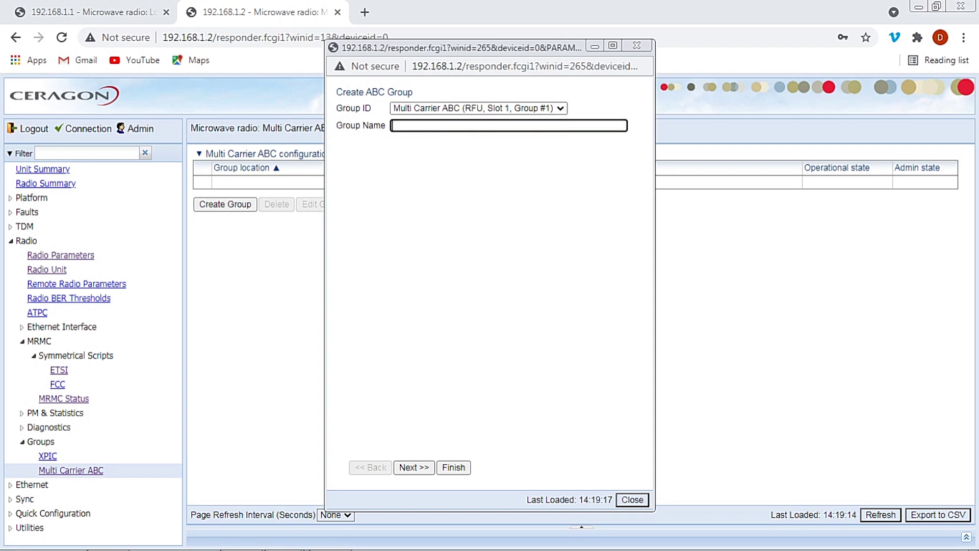
pyautogui.hotkey('ctrl', 'v')
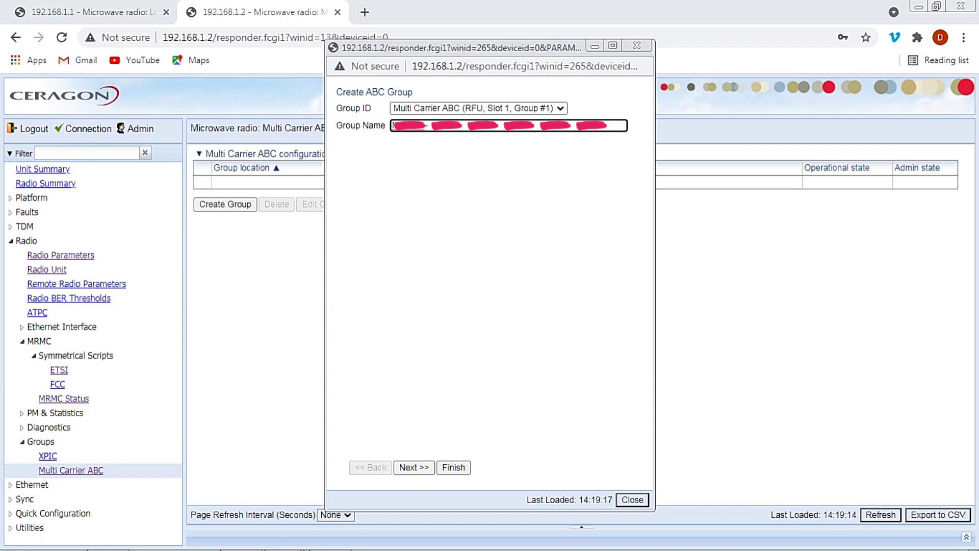
pyautogui.write('M')
pyautogui.click(414, 467)
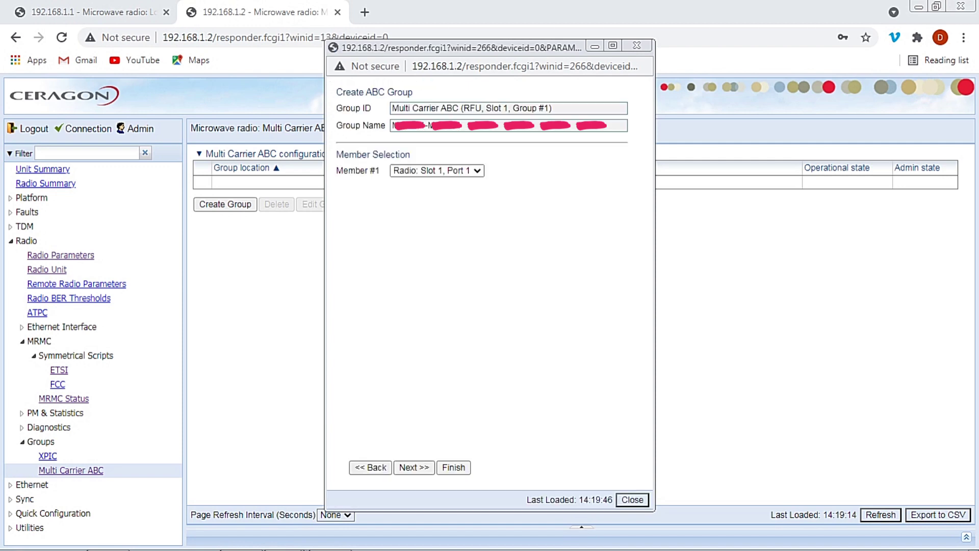
# Step: Accept Radio Slot 1, Port 1 and Port 2 as the ABC group's members, submit the group and close its window
pyautogui.click(413, 467)
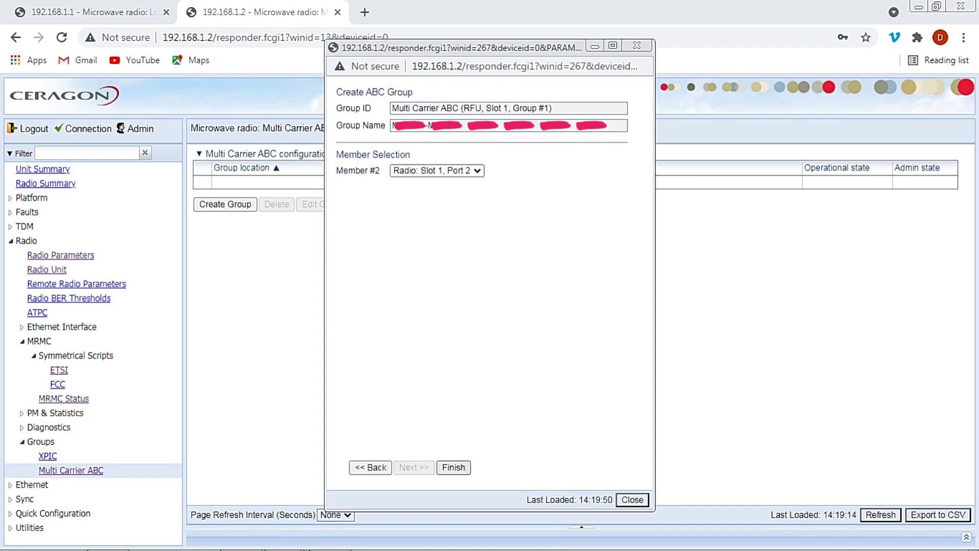
pyautogui.click(454, 467)
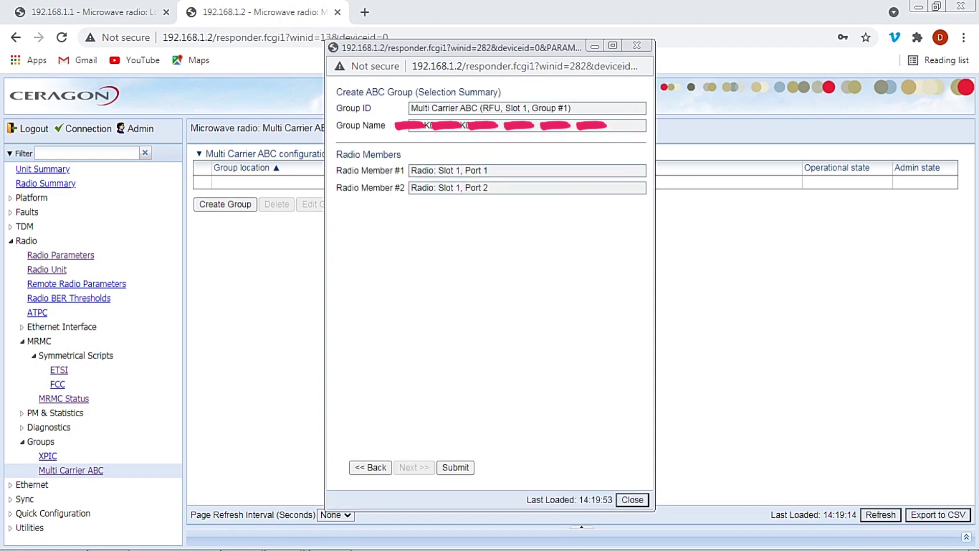
pyautogui.click(455, 467)
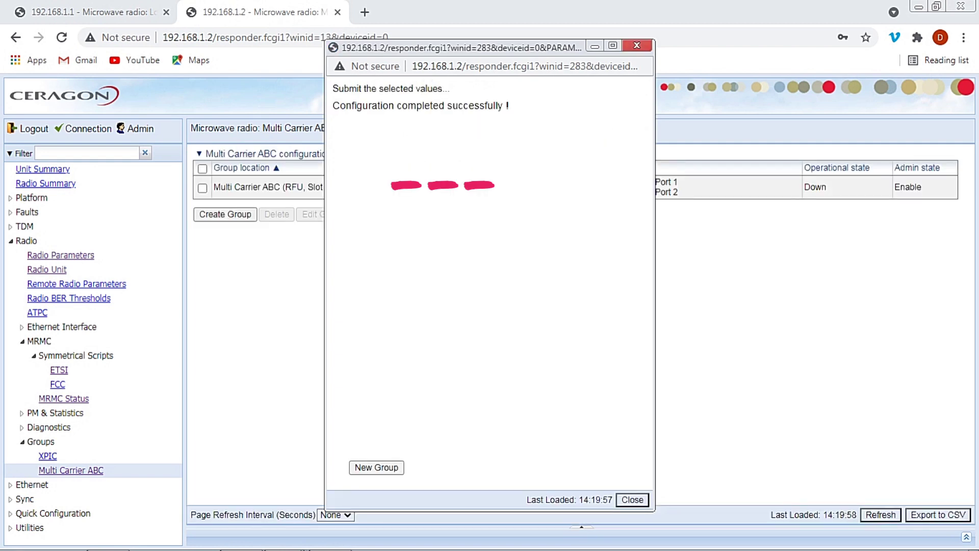
pyautogui.click(636, 45)
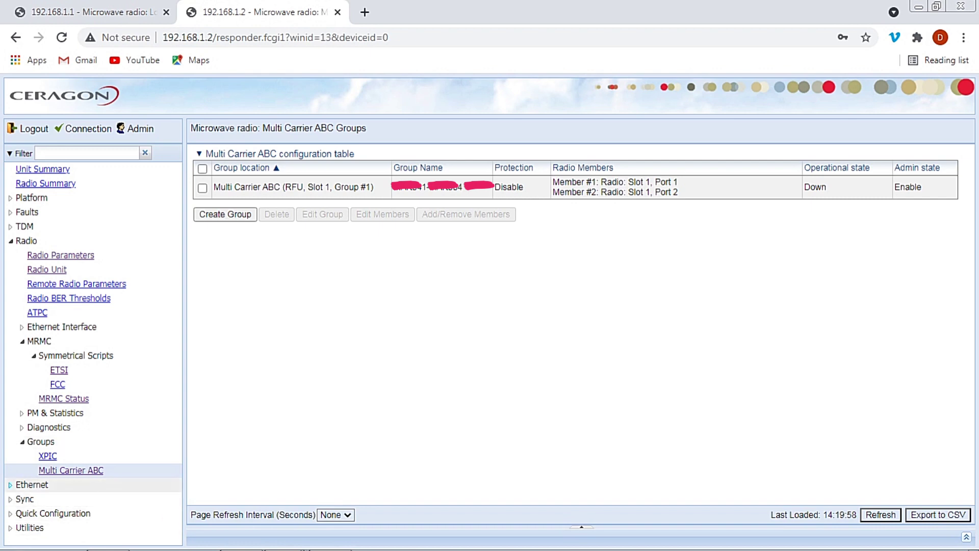
# Step: Open the service points of the Ethernet management service with ID 1025
pyautogui.click(10, 484)
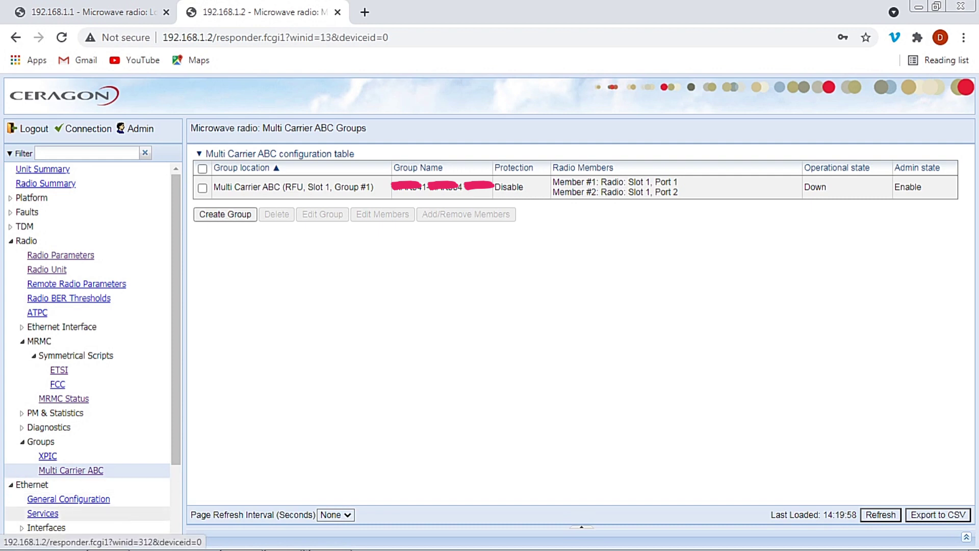
pyautogui.click(42, 513)
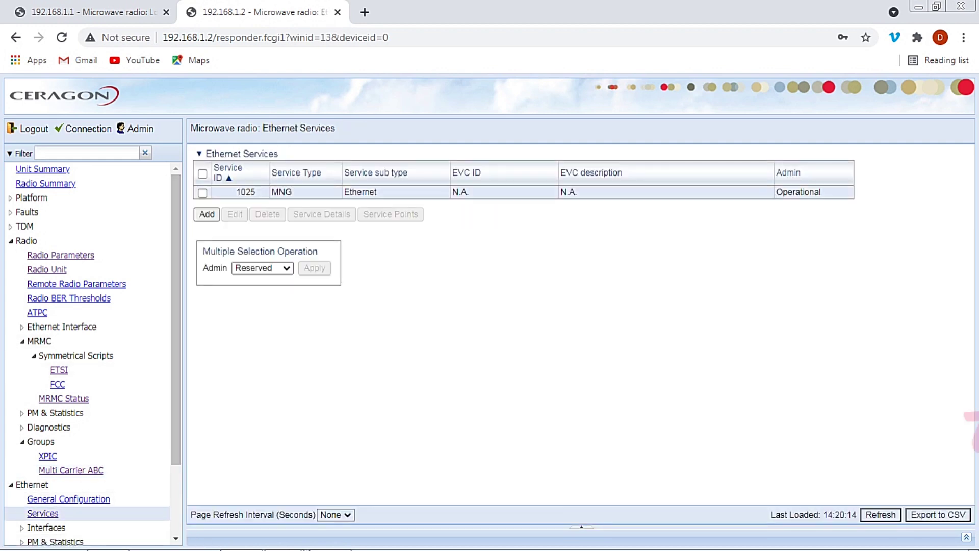
pyautogui.click(203, 193)
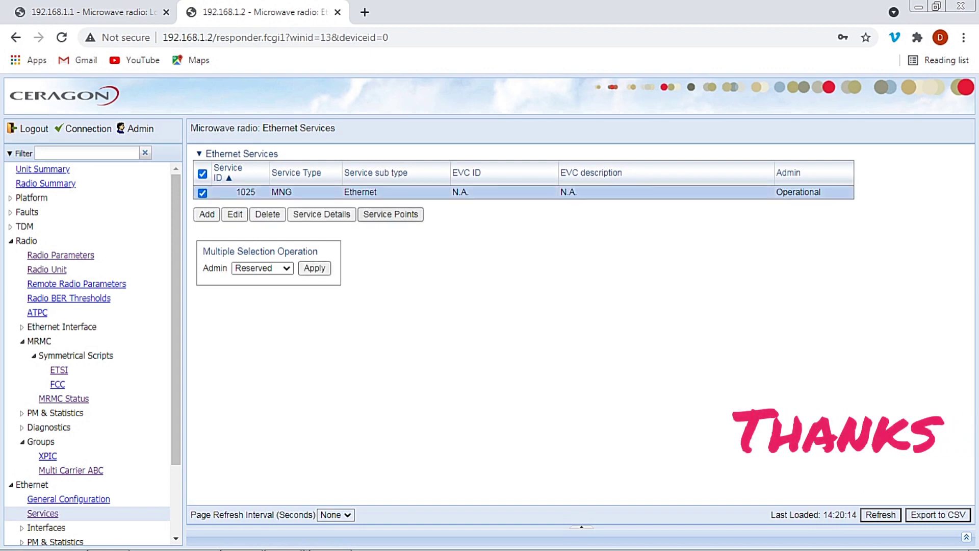
pyautogui.click(390, 214)
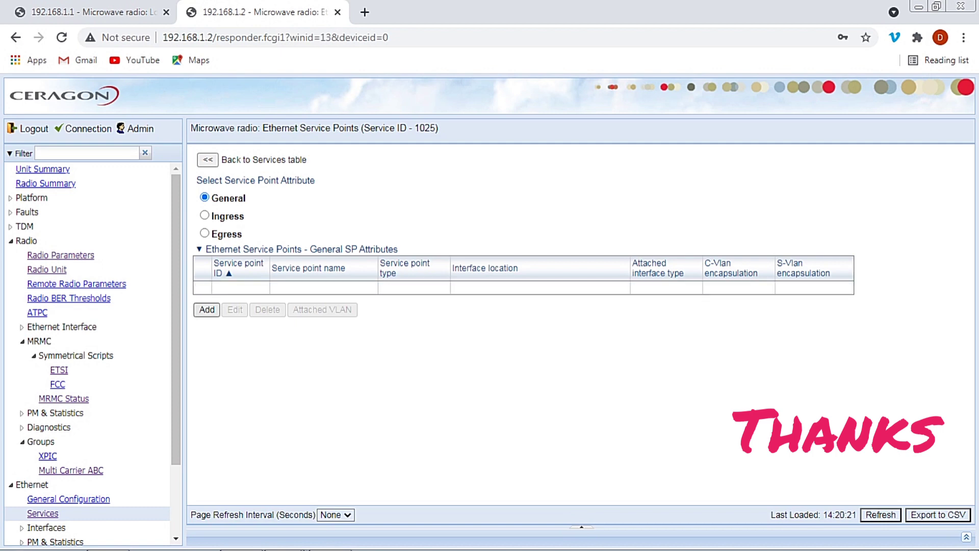
# Step: Start adding a service point with predefined Option #2 (MNG, s-tag) and interface location Multi Carrier ABC (RFU, Slot 1, Group #1)
pyautogui.click(207, 309)
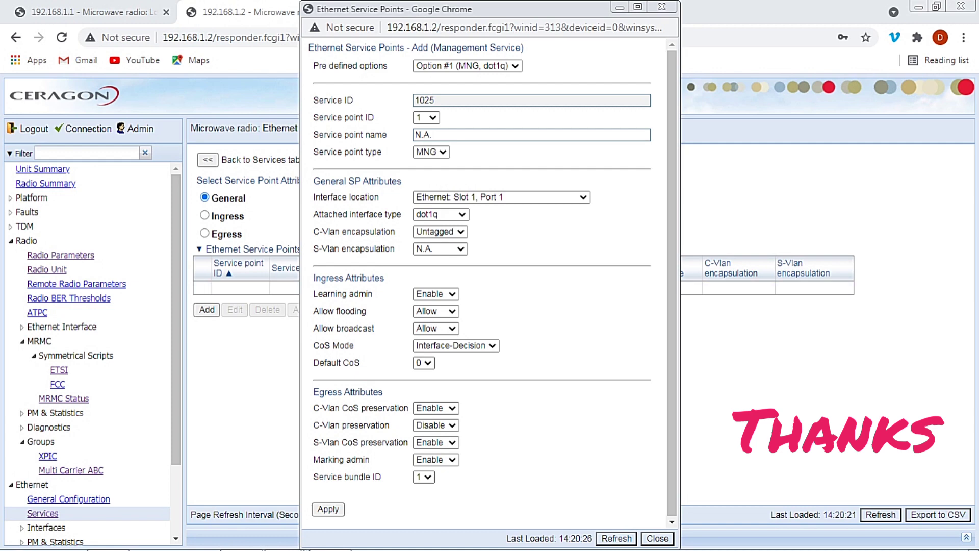
pyautogui.click(466, 66)
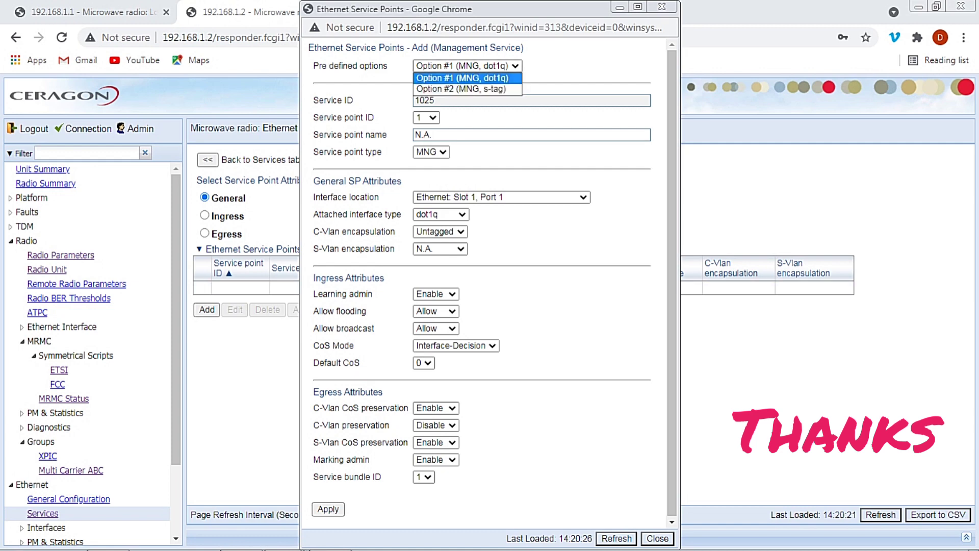
pyautogui.press('Down')
pyautogui.press('Return')
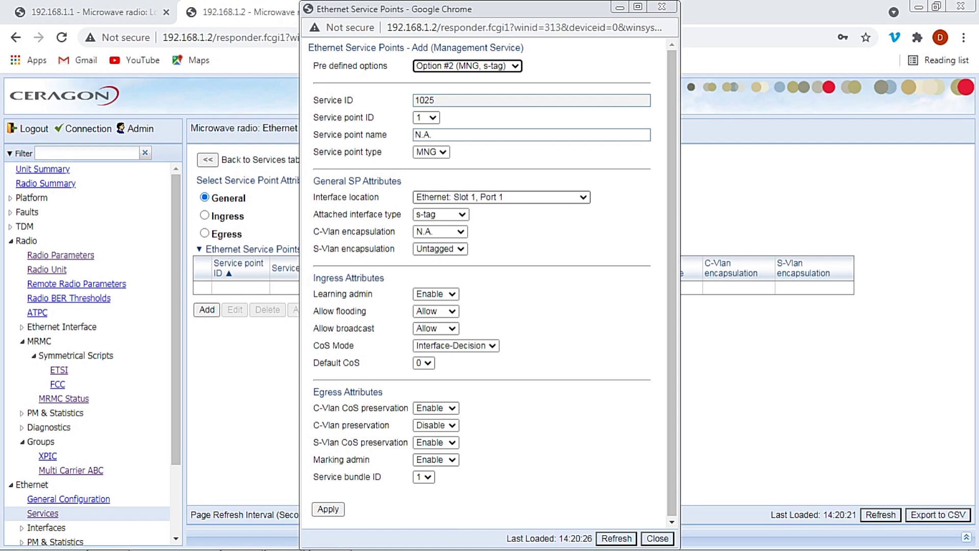
pyautogui.click(501, 196)
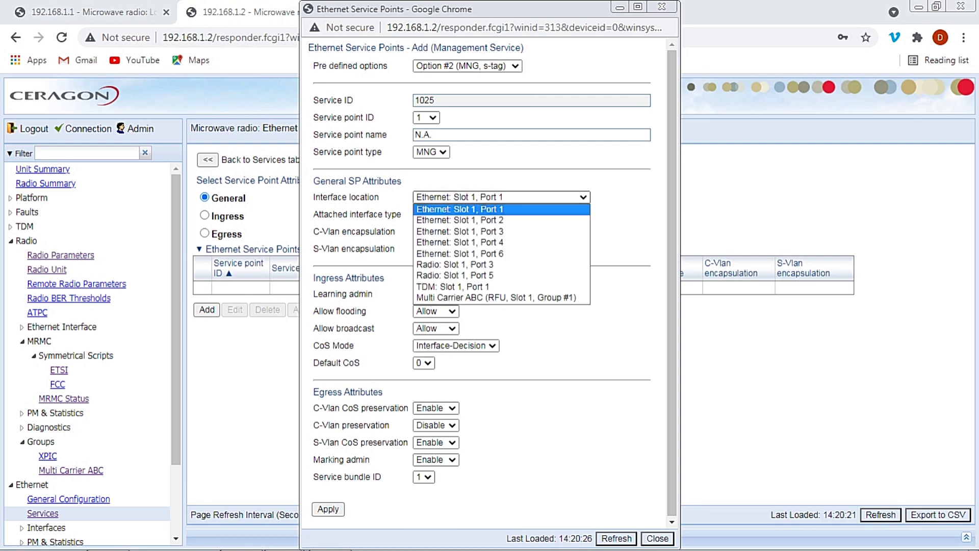
pyautogui.click(496, 297)
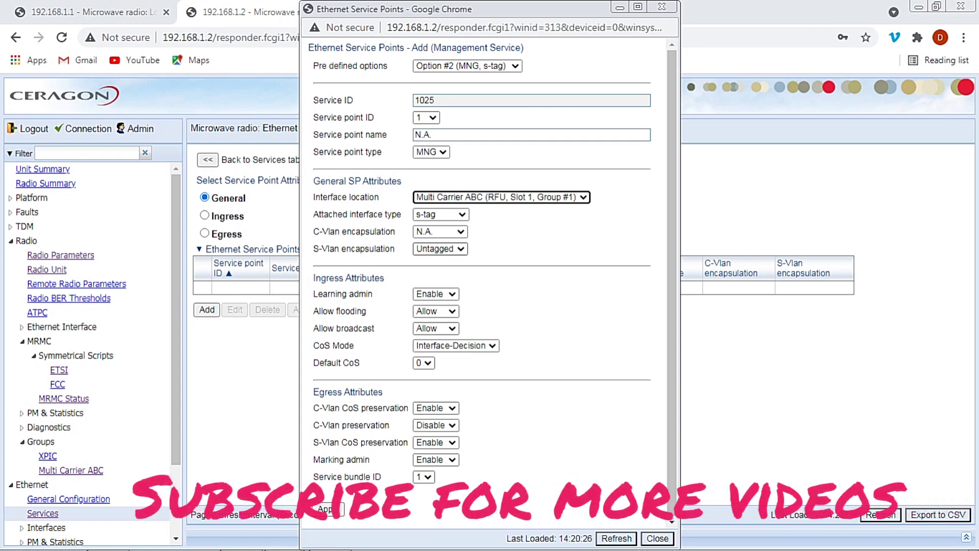
# Step: Set the new service point's S-Vlan encapsulation to 10 and apply it to the management service
pyautogui.click(440, 248)
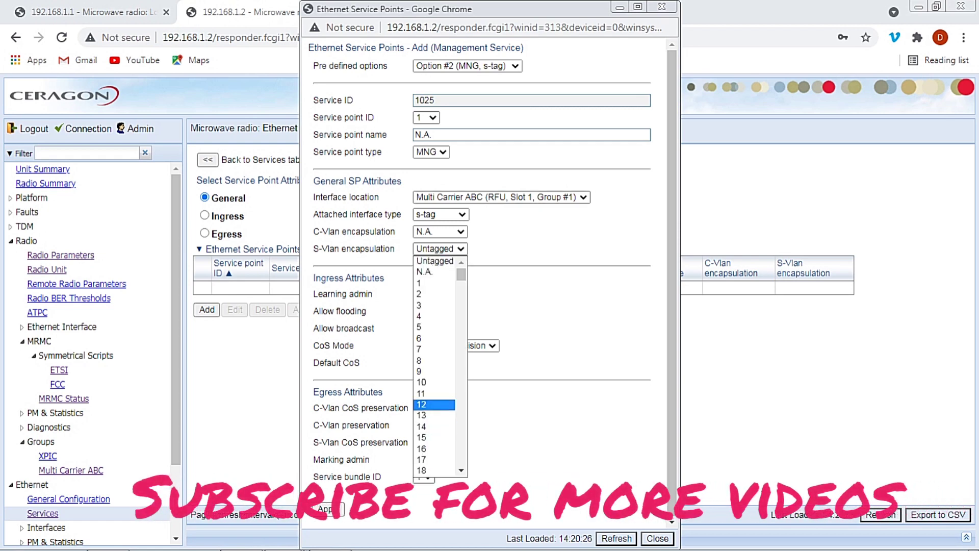
pyautogui.click(433, 382)
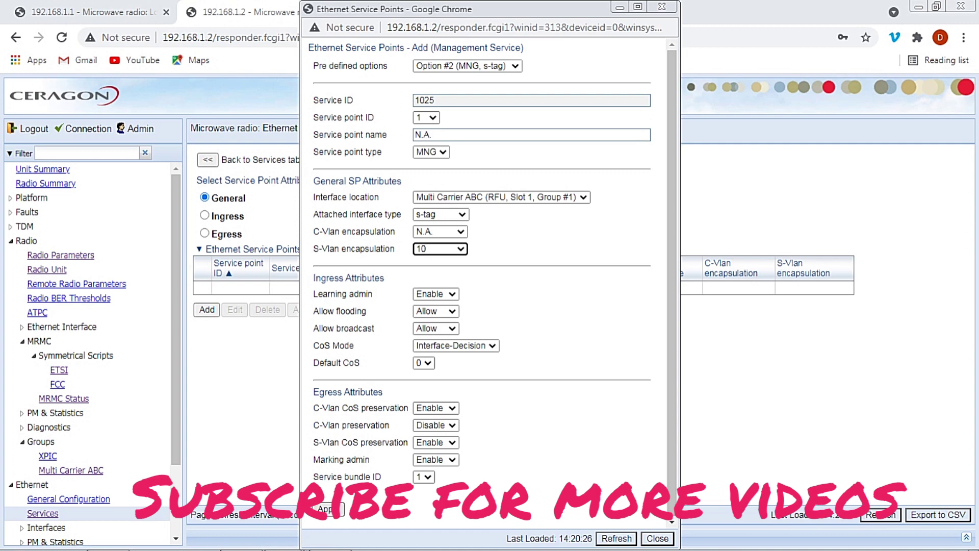
pyautogui.click(327, 508)
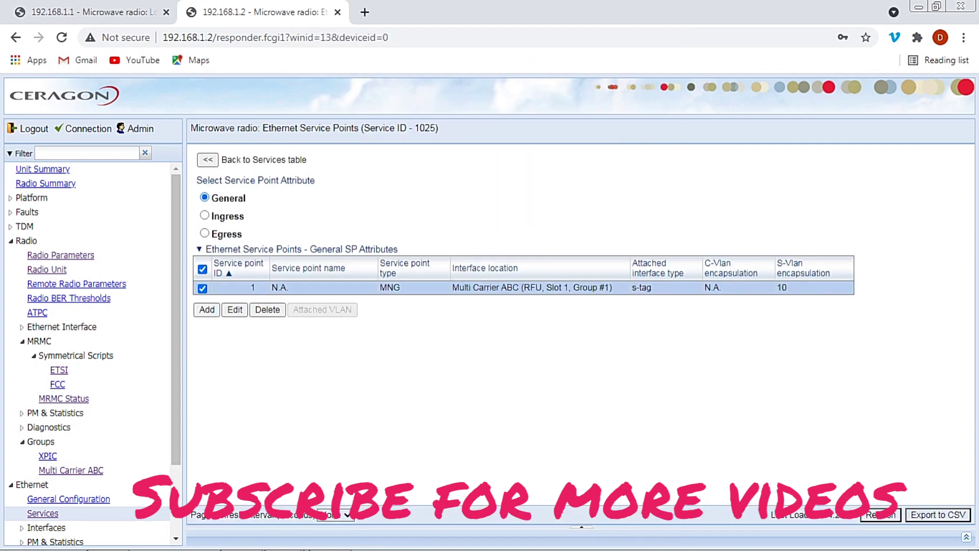